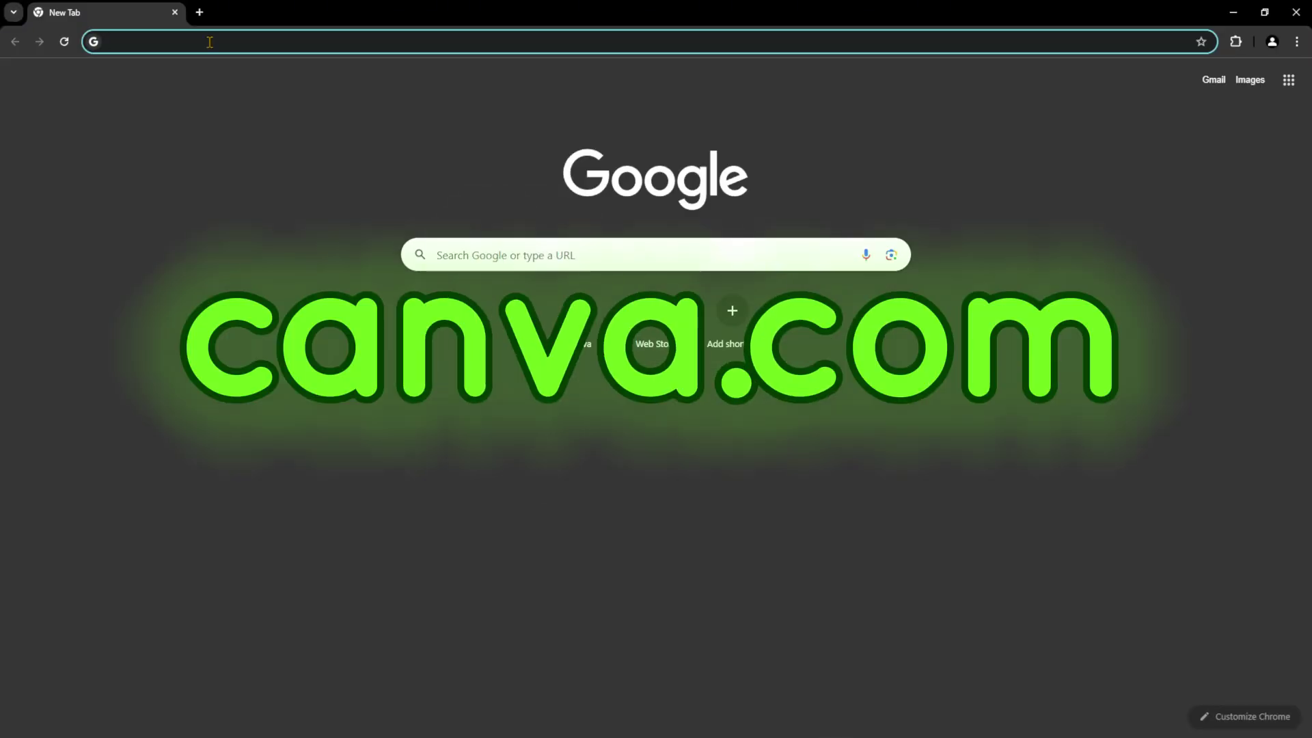
Open canva.com and log in with the Google account.
{"action": "type", "text": "canva.com"}
{"action": "key", "text": "Return"}
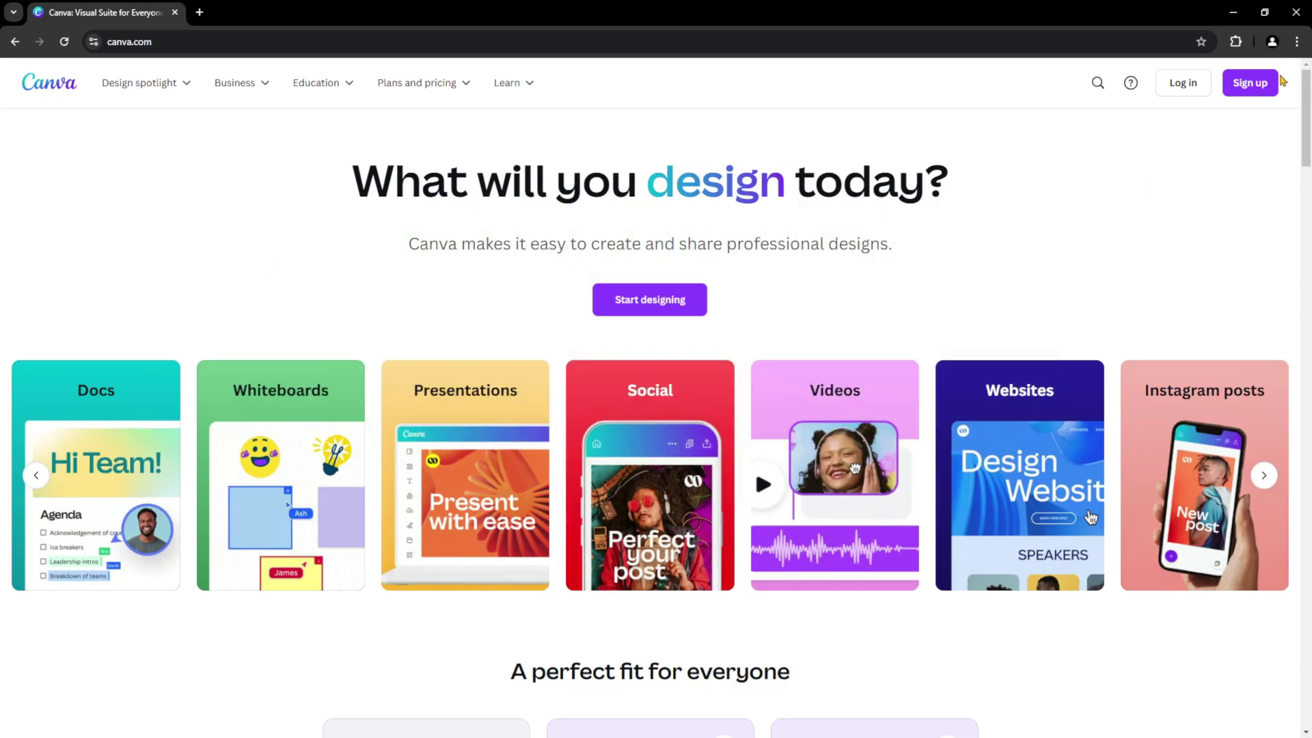
{"action": "left_click", "coordinate": [1174, 87]}
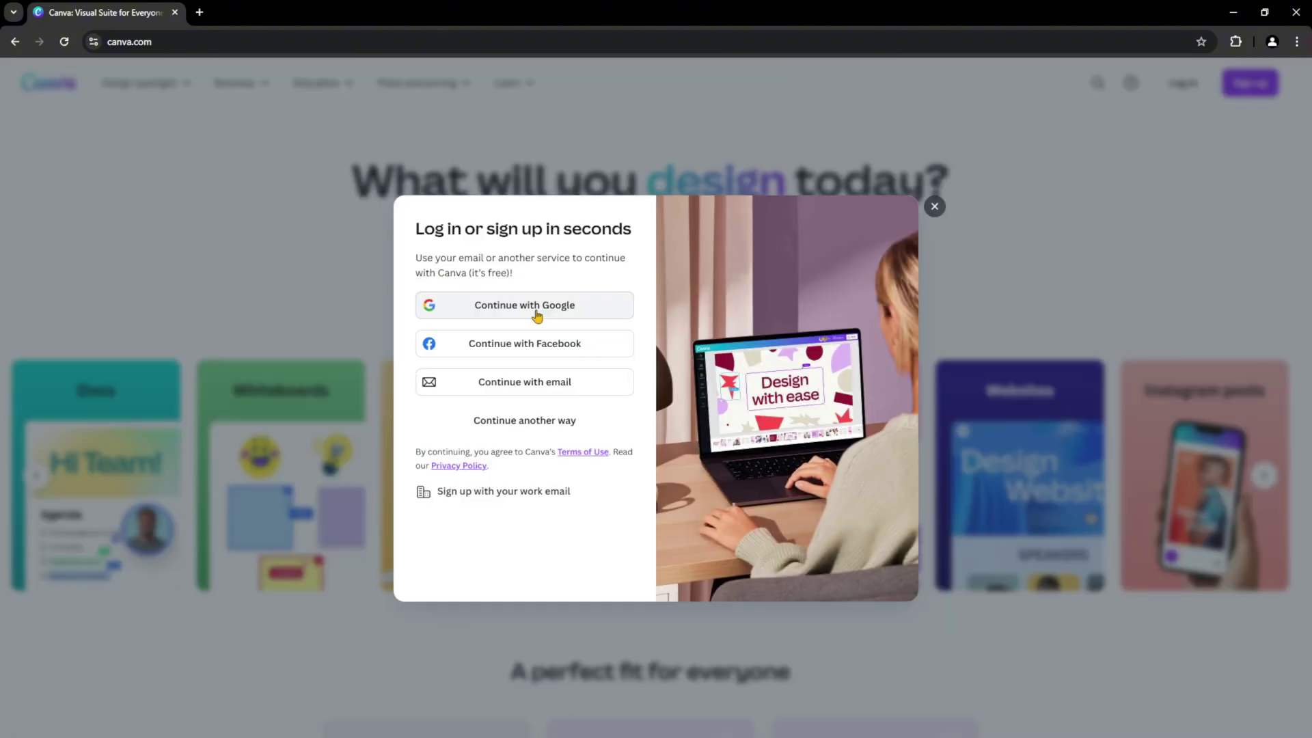
{"action": "left_click", "coordinate": [531, 313]}
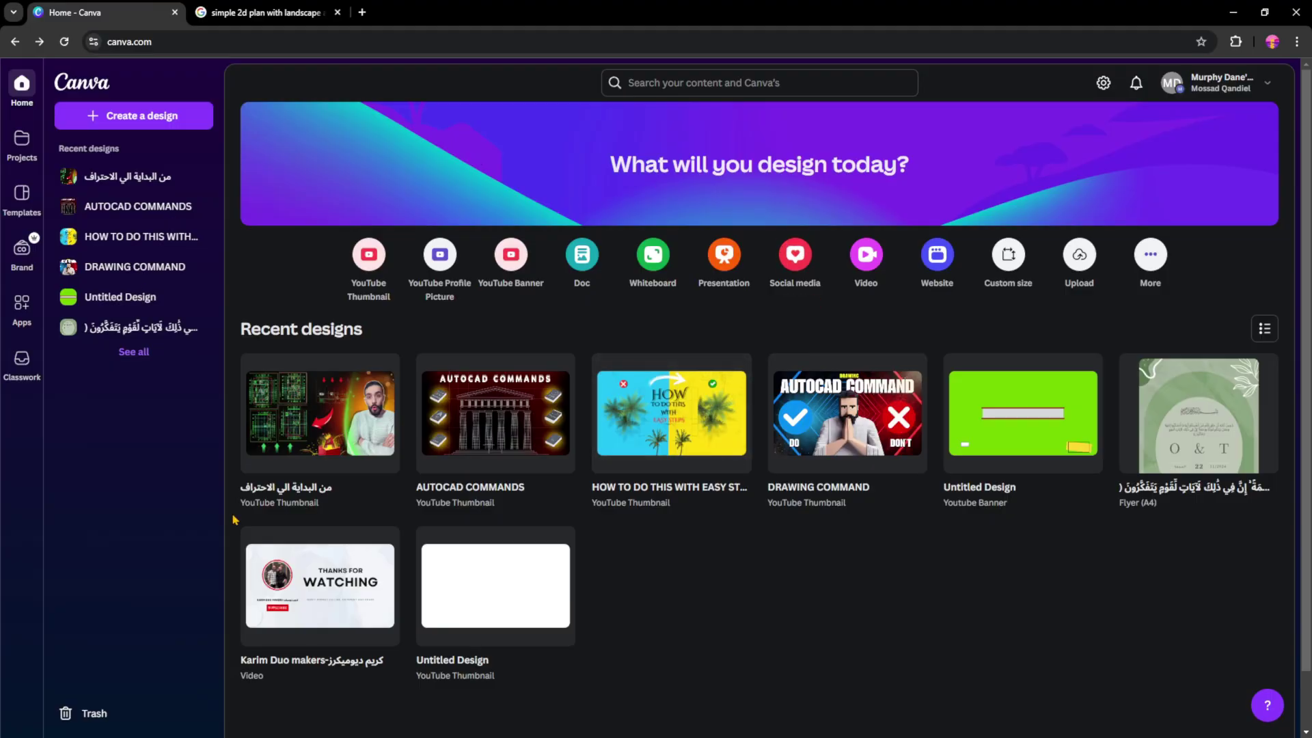
Create a Presentation (16:9) design and place the uploaded floor plan image on its page.
{"action": "left_click", "coordinate": [145, 122]}
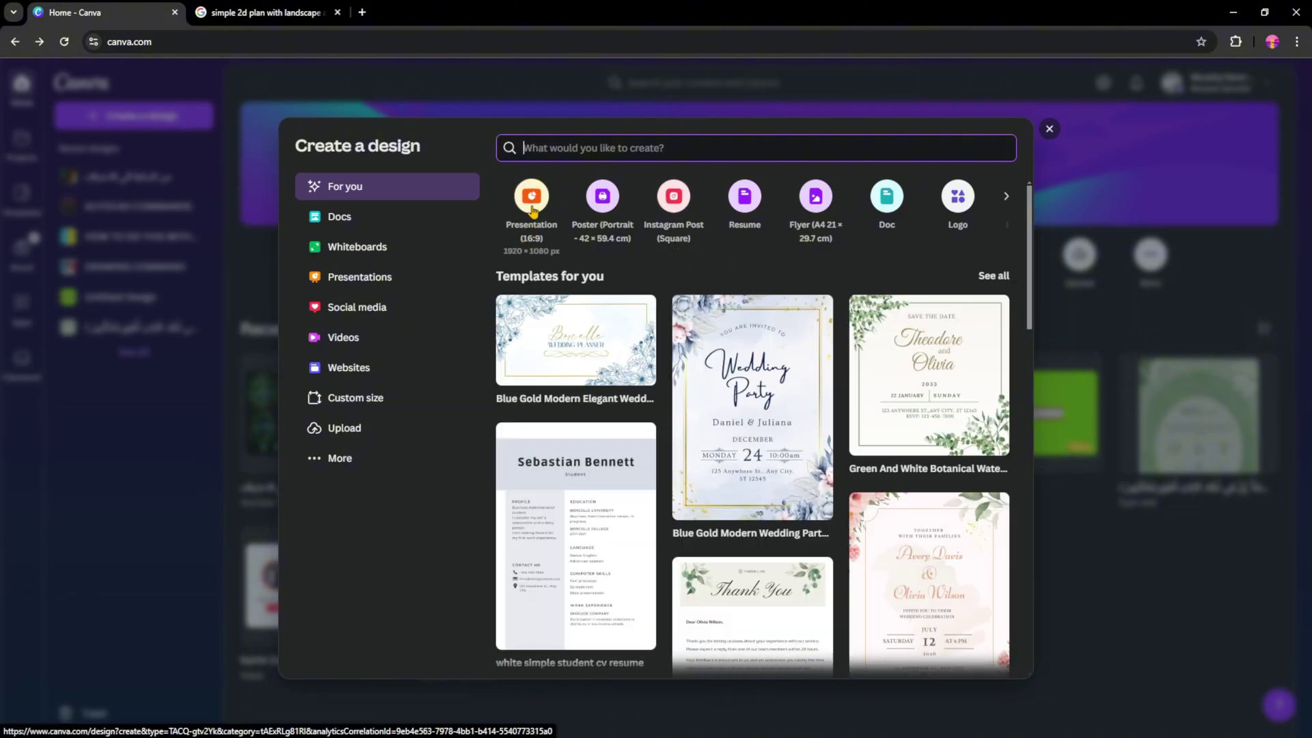
{"action": "left_click", "coordinate": [532, 205]}
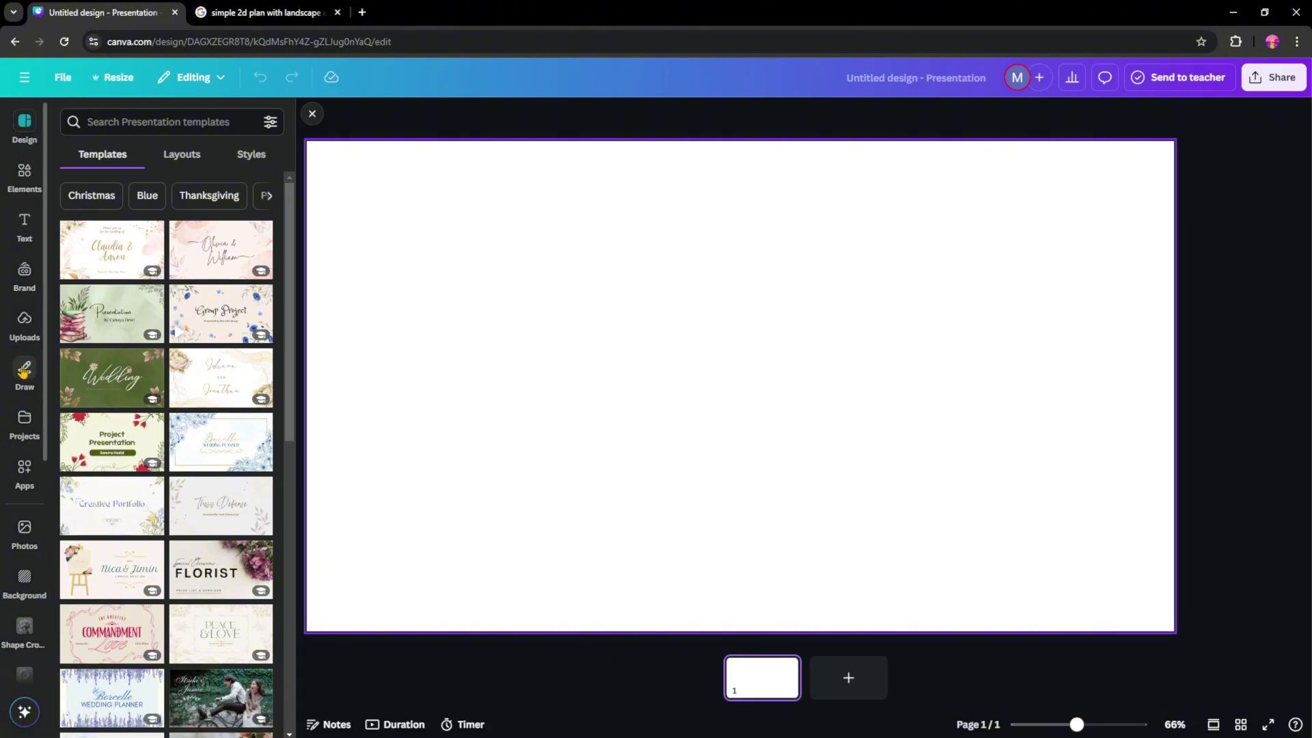
{"action": "left_click", "coordinate": [28, 322]}
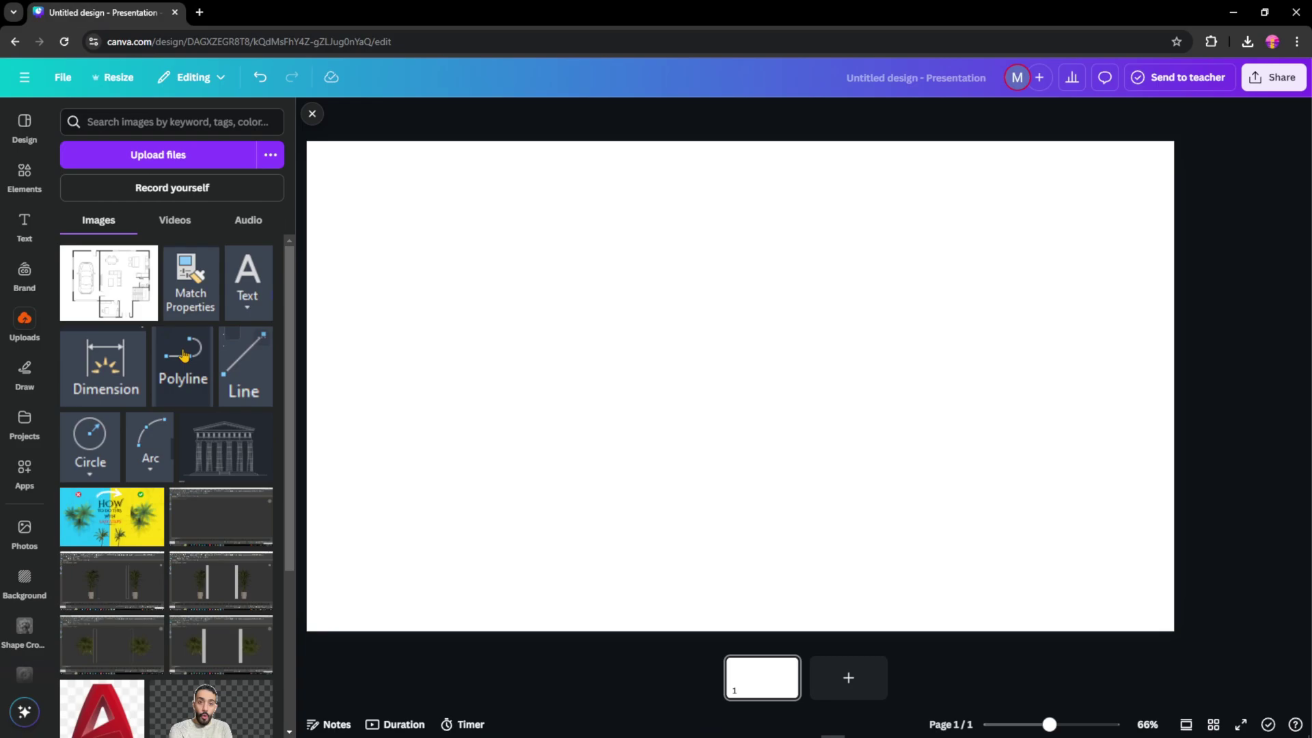
{"action": "left_click", "coordinate": [115, 294]}
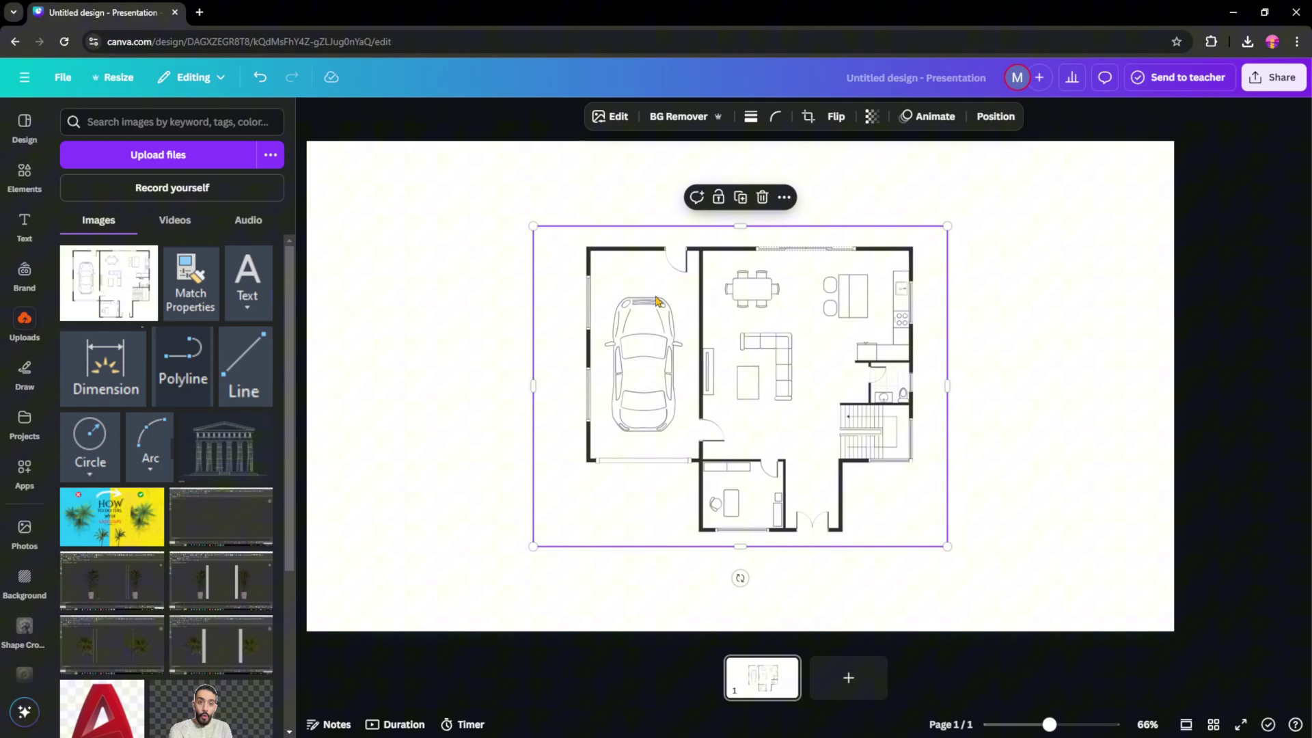
Enlarge the floor plan image to nearly the full page height and centre it on the page.
{"action": "left_click_drag", "start_coordinate": [532, 226], "coordinate": [399, 122]}
{"action": "left_click_drag", "start_coordinate": [596, 273], "coordinate": [645, 310]}
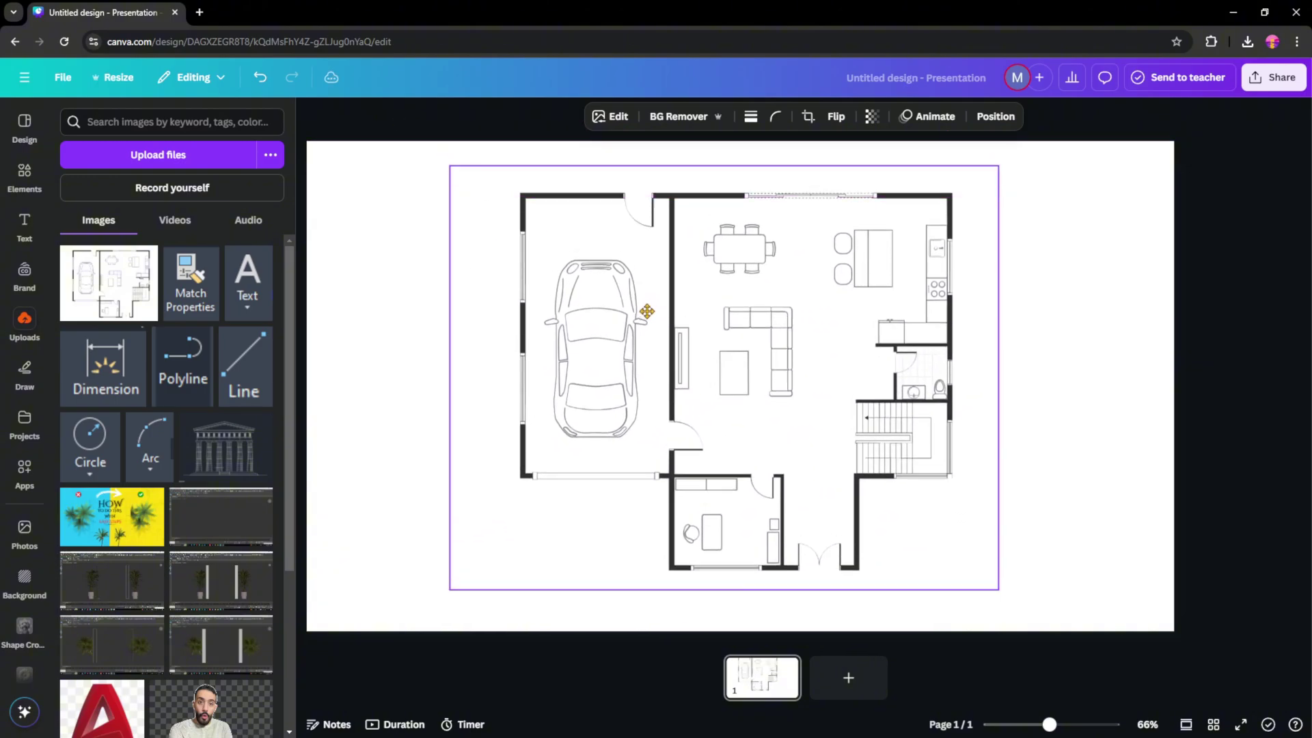
{"action": "left_click_drag", "start_coordinate": [448, 164], "coordinate": [401, 131]}
{"action": "left_click_drag", "start_coordinate": [664, 295], "coordinate": [719, 327]}
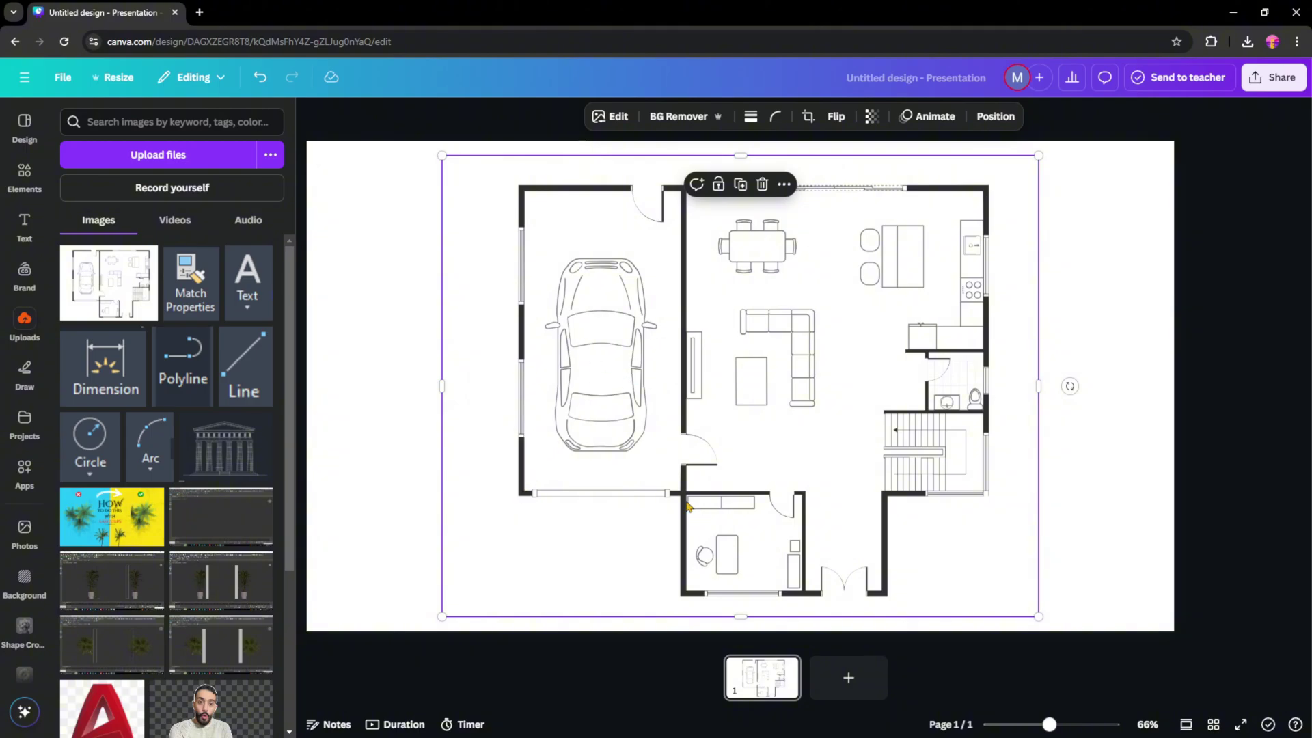
{"action": "left_click", "coordinate": [348, 310]}
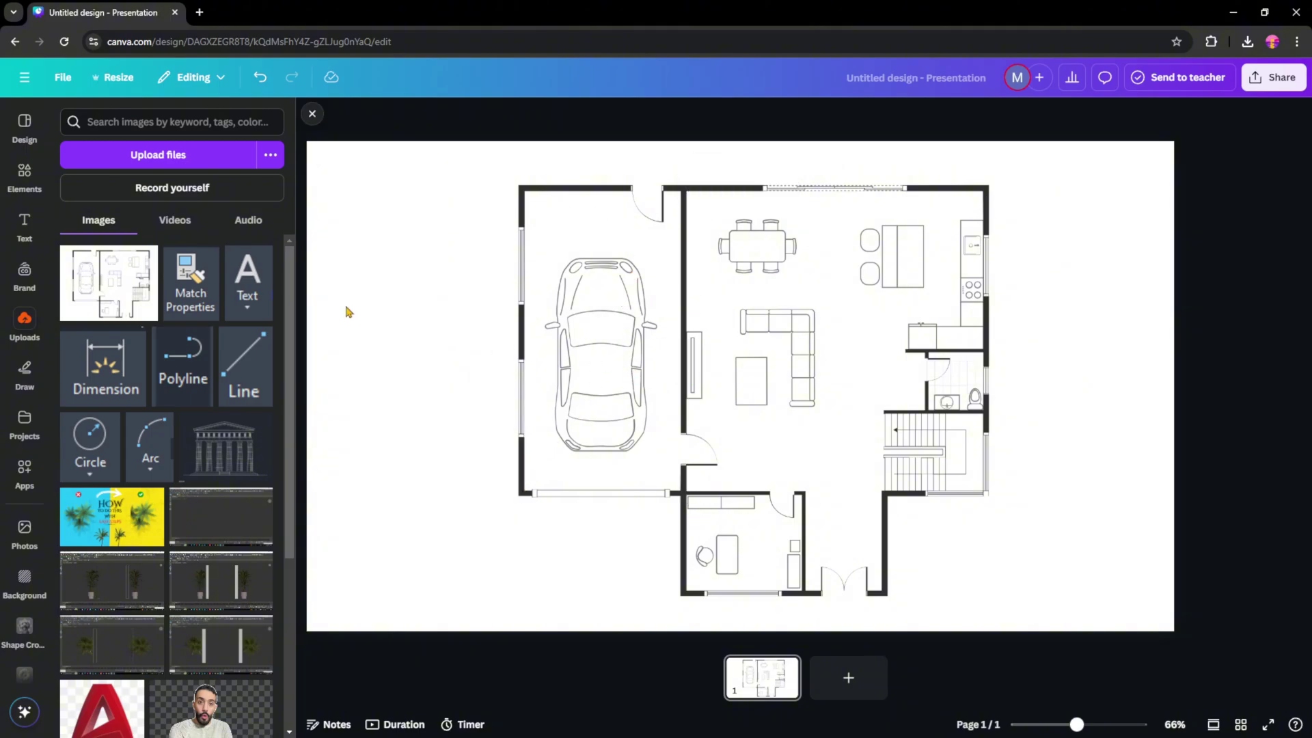
Search the elements for "Black rectangle" and add the plain black upright photo to the page.
{"action": "left_click", "coordinate": [24, 176]}
{"action": "left_click", "coordinate": [162, 124]}
{"action": "type", "text": "recta"}
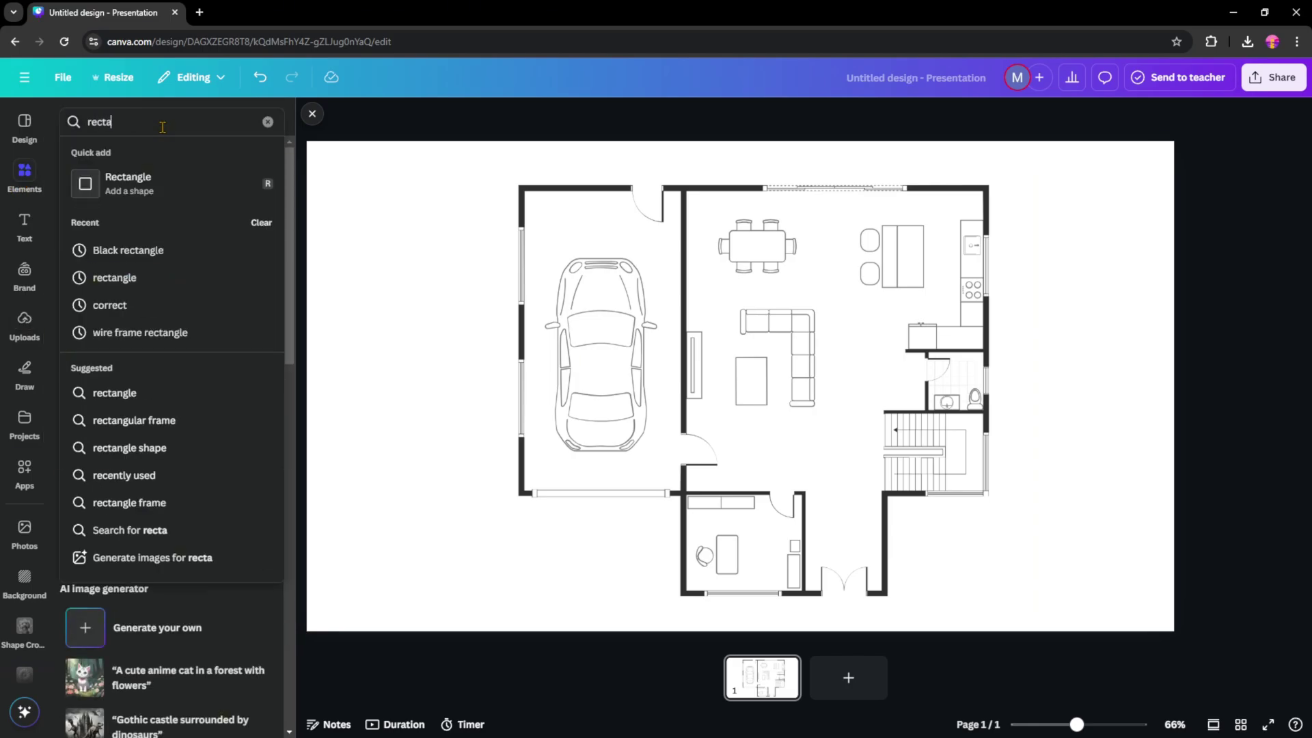
{"action": "type", "text": "ngle"}
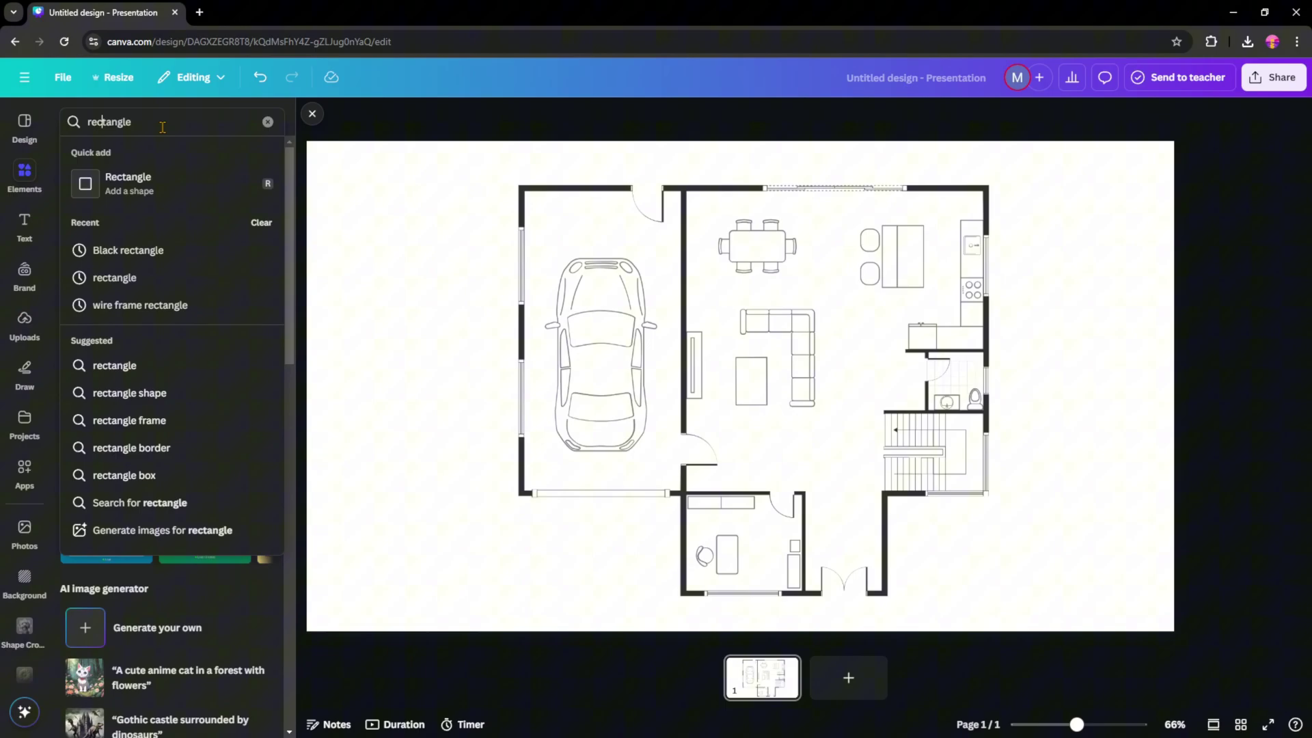
{"action": "left_click", "coordinate": [134, 252]}
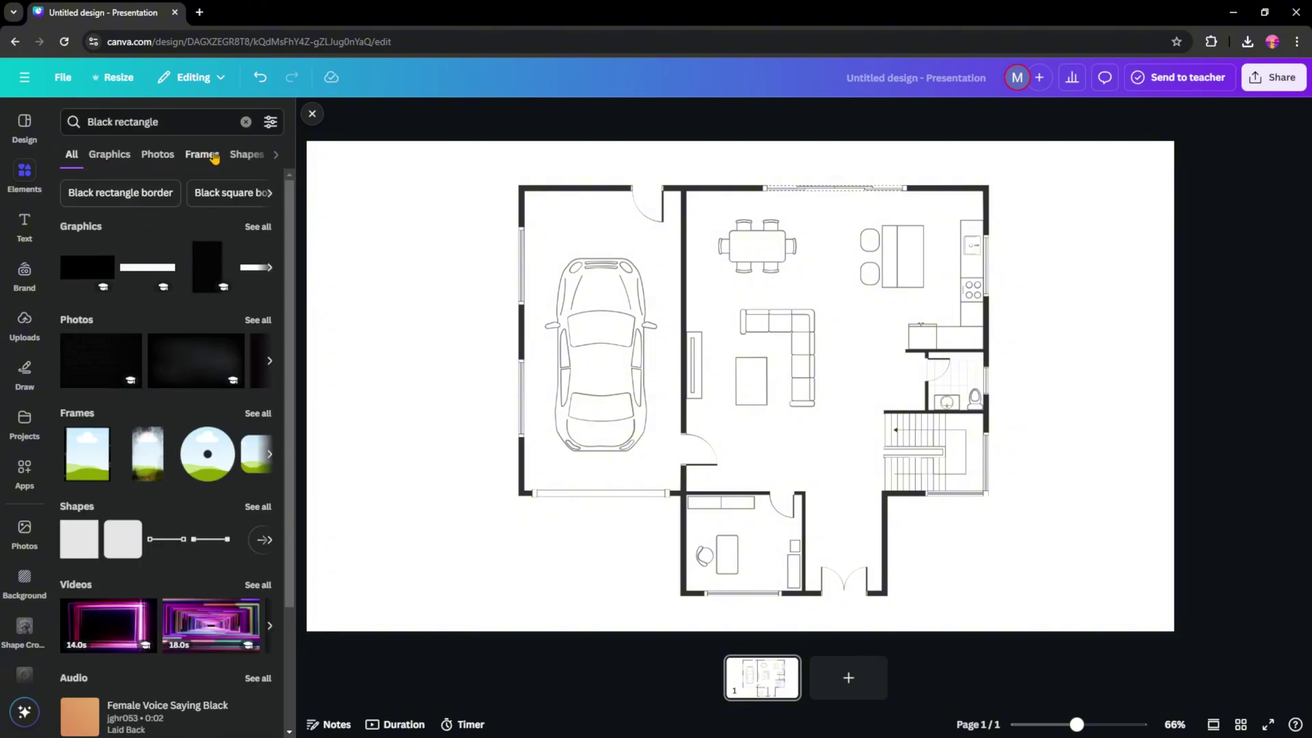
{"action": "left_click", "coordinate": [164, 158]}
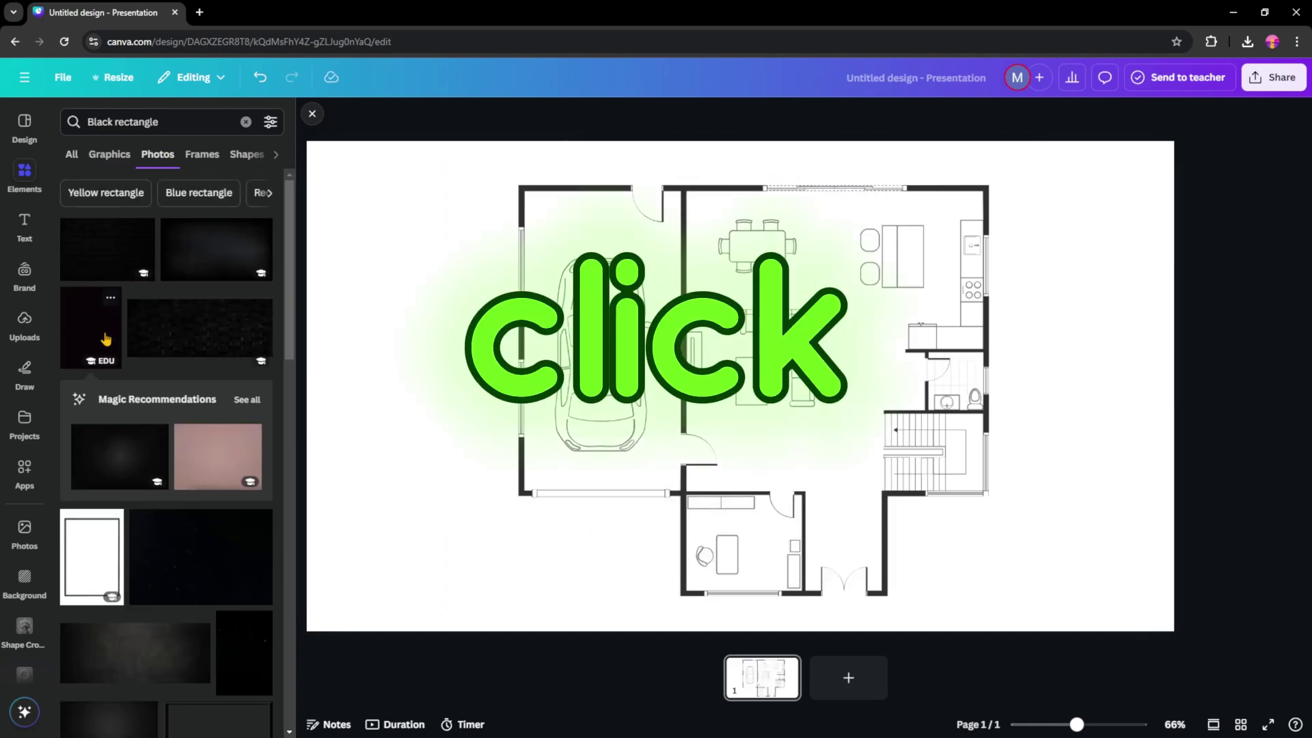
{"action": "left_click", "coordinate": [106, 339]}
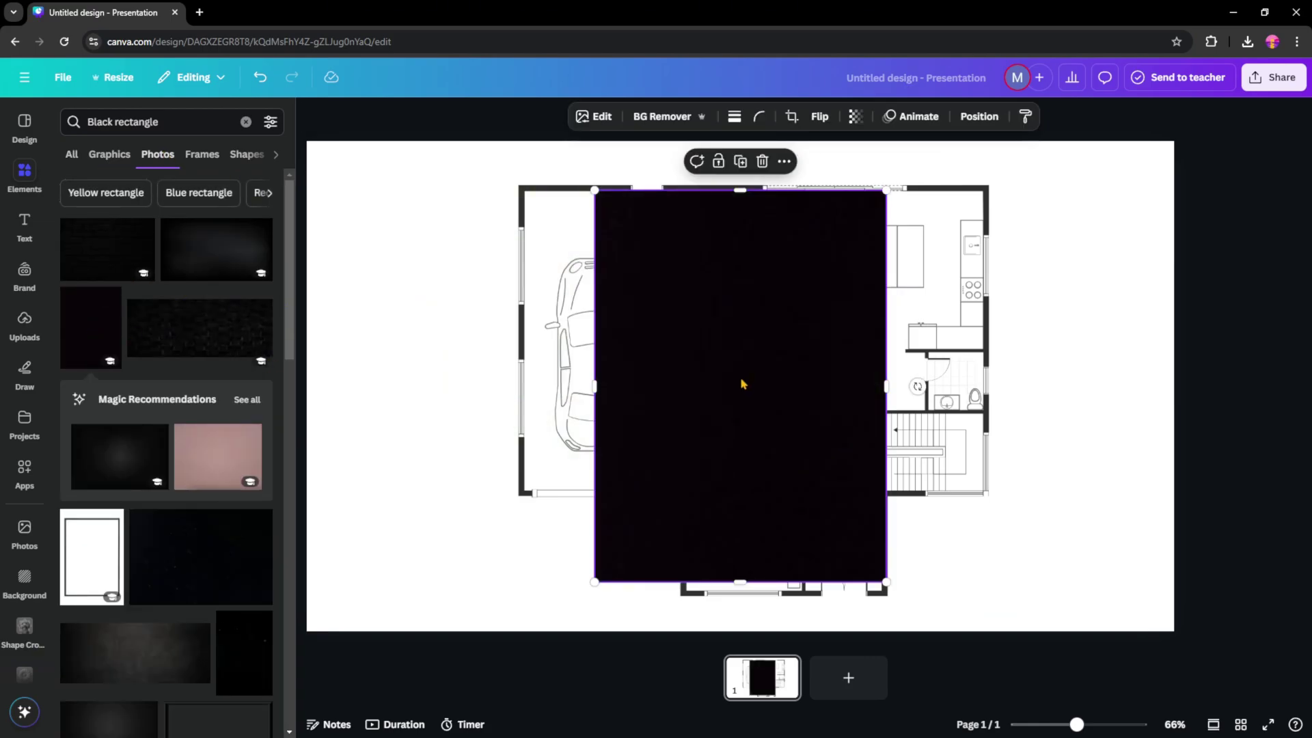
Narrow the black rectangle into a thin vertical strip over the garage's outer side wall.
{"action": "left_click_drag", "start_coordinate": [740, 381], "coordinate": [669, 371]}
{"action": "left_click_drag", "start_coordinate": [810, 381], "coordinate": [522, 377]}
{"action": "left_click", "coordinate": [507, 503]}
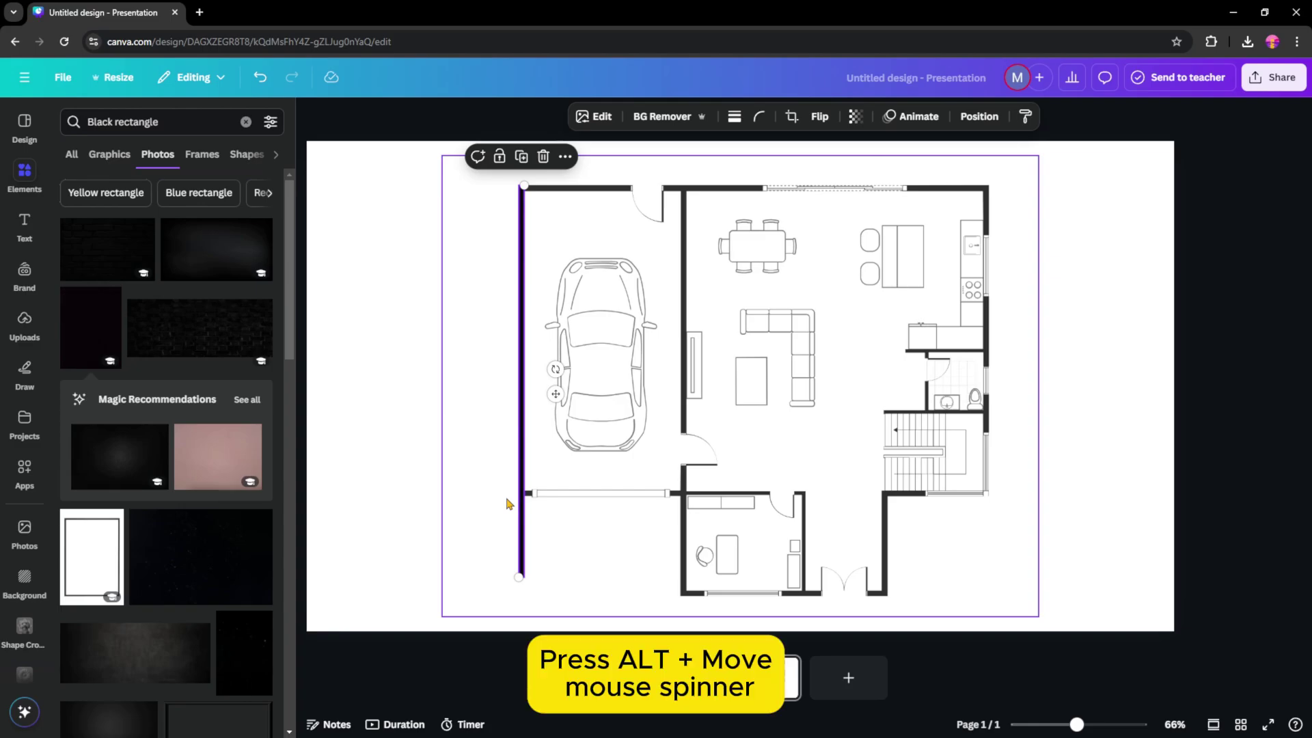
Shorten the black strip to end at the garage's lower corner and adjust its width to the wall thickness.
{"action": "scroll", "coordinate": [507, 504], "scroll_direction": "up", "scroll_amount": 4}
{"action": "scroll", "coordinate": [507, 504], "scroll_direction": "down", "scroll_amount": 2}
{"action": "scroll", "coordinate": [507, 503], "scroll_direction": "down", "scroll_amount": 2}
{"action": "scroll", "coordinate": [507, 503], "scroll_direction": "up", "scroll_amount": 4}
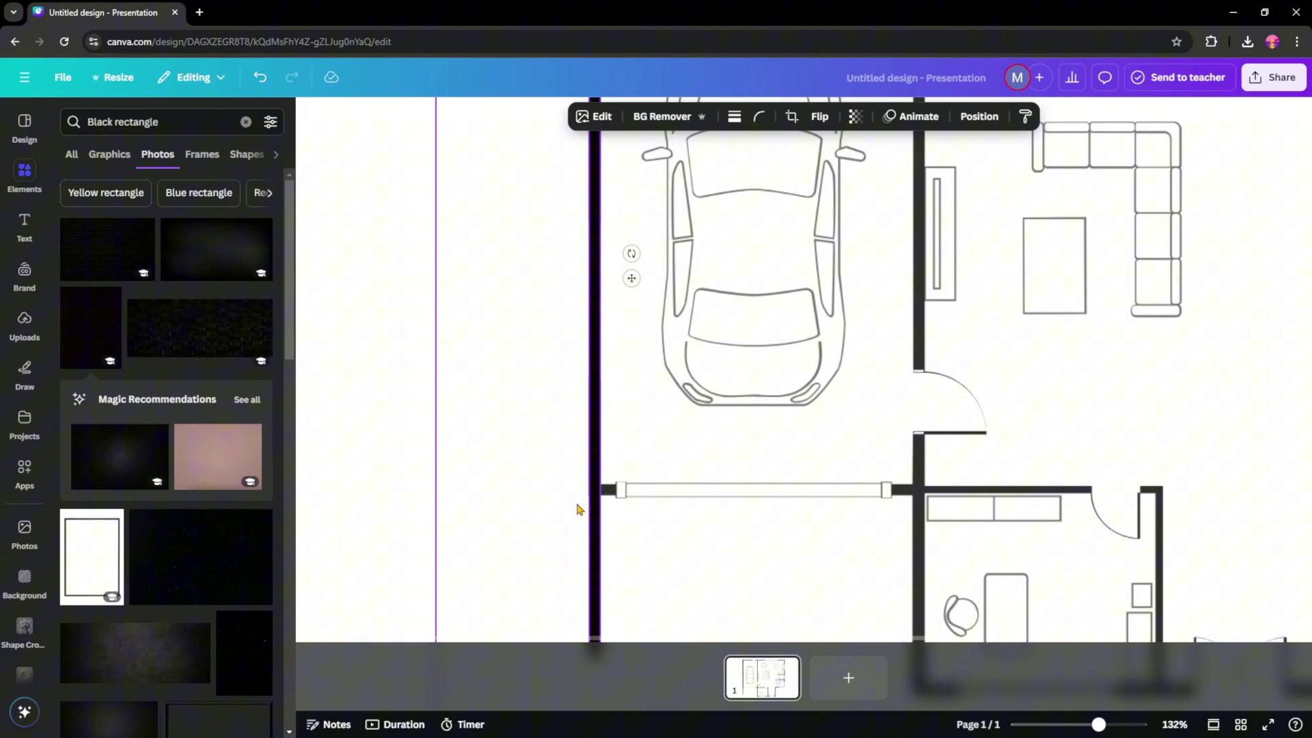
{"action": "scroll", "coordinate": [578, 509], "scroll_direction": "down", "scroll_amount": 1}
{"action": "left_click_drag", "start_coordinate": [579, 537], "coordinate": [576, 405]}
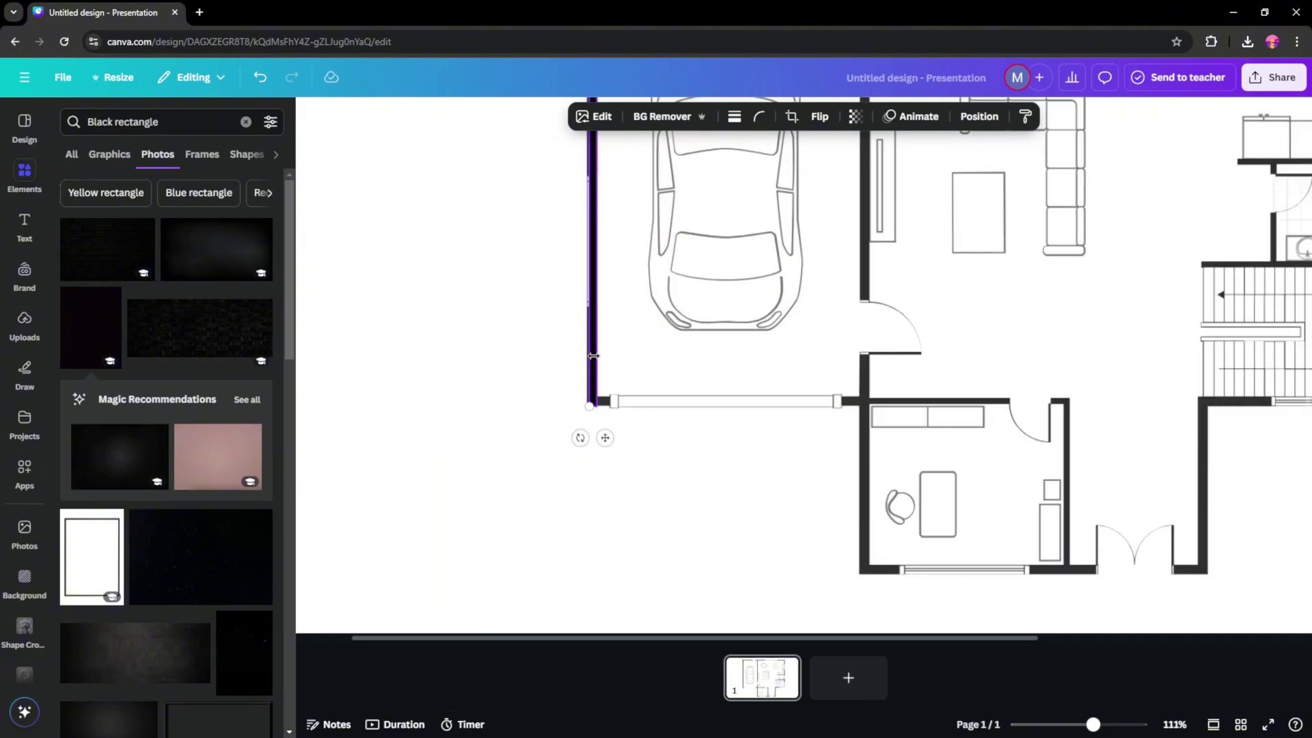
{"action": "scroll", "coordinate": [619, 337], "scroll_direction": "down", "scroll_amount": 2}
{"action": "scroll", "coordinate": [637, 315], "scroll_direction": "up", "scroll_amount": 2}
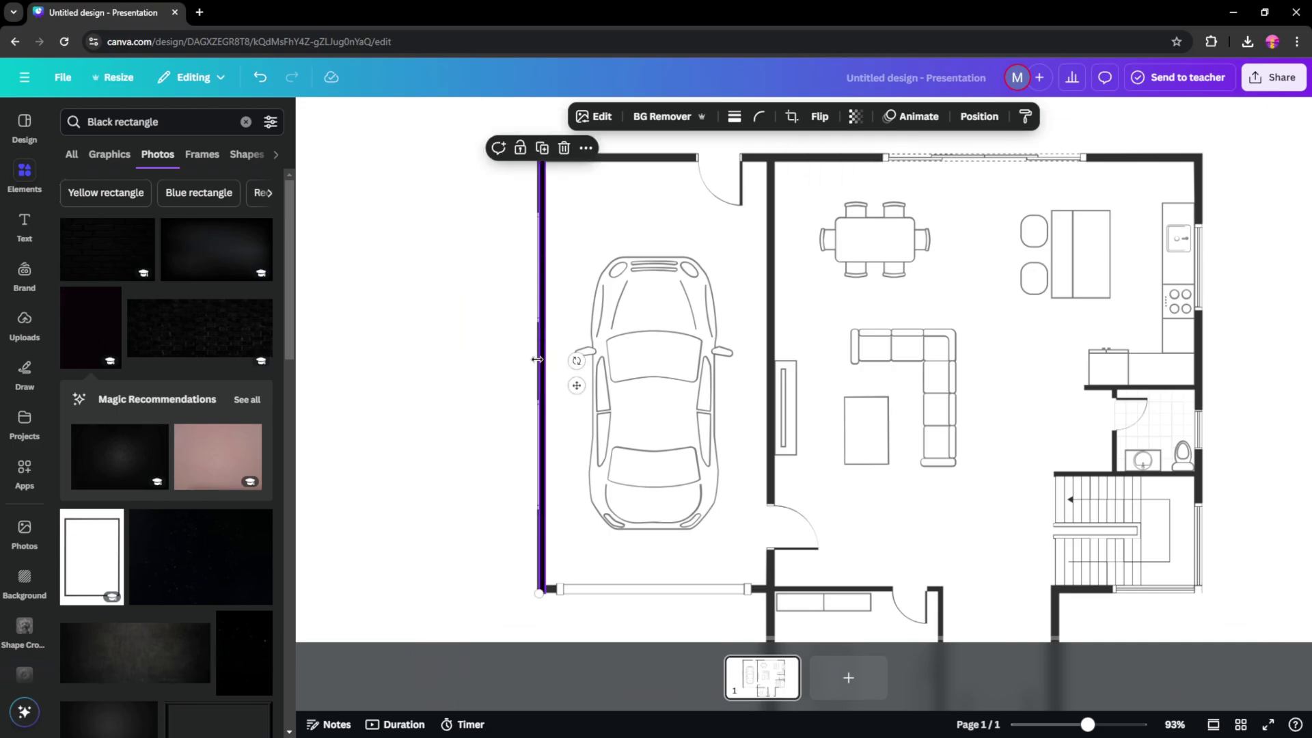
{"action": "left_click_drag", "start_coordinate": [535, 359], "coordinate": [533, 361]}
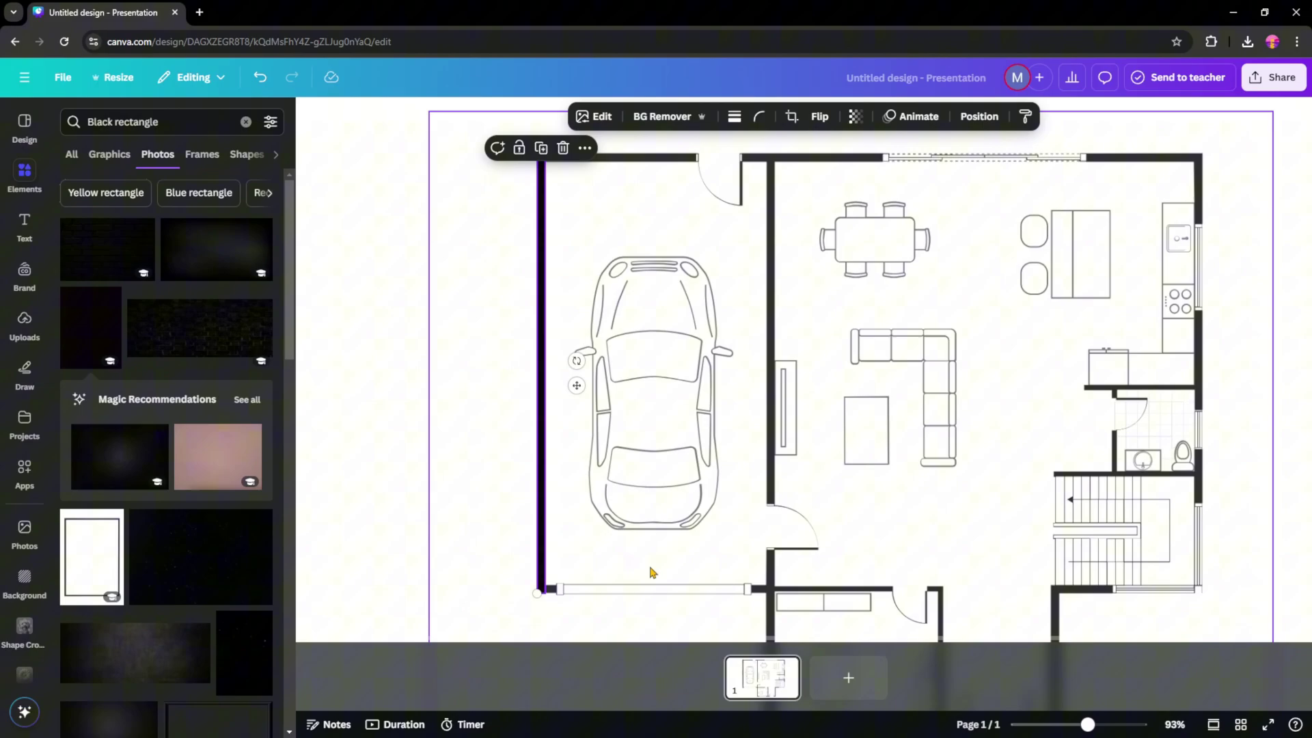
Duplicate the black strip and place the copy over the wall between the garage and the living room.
{"action": "scroll", "coordinate": [671, 437], "scroll_direction": "down", "scroll_amount": 1}
{"action": "left_click_drag", "start_coordinate": [682, 324], "coordinate": [919, 330]}
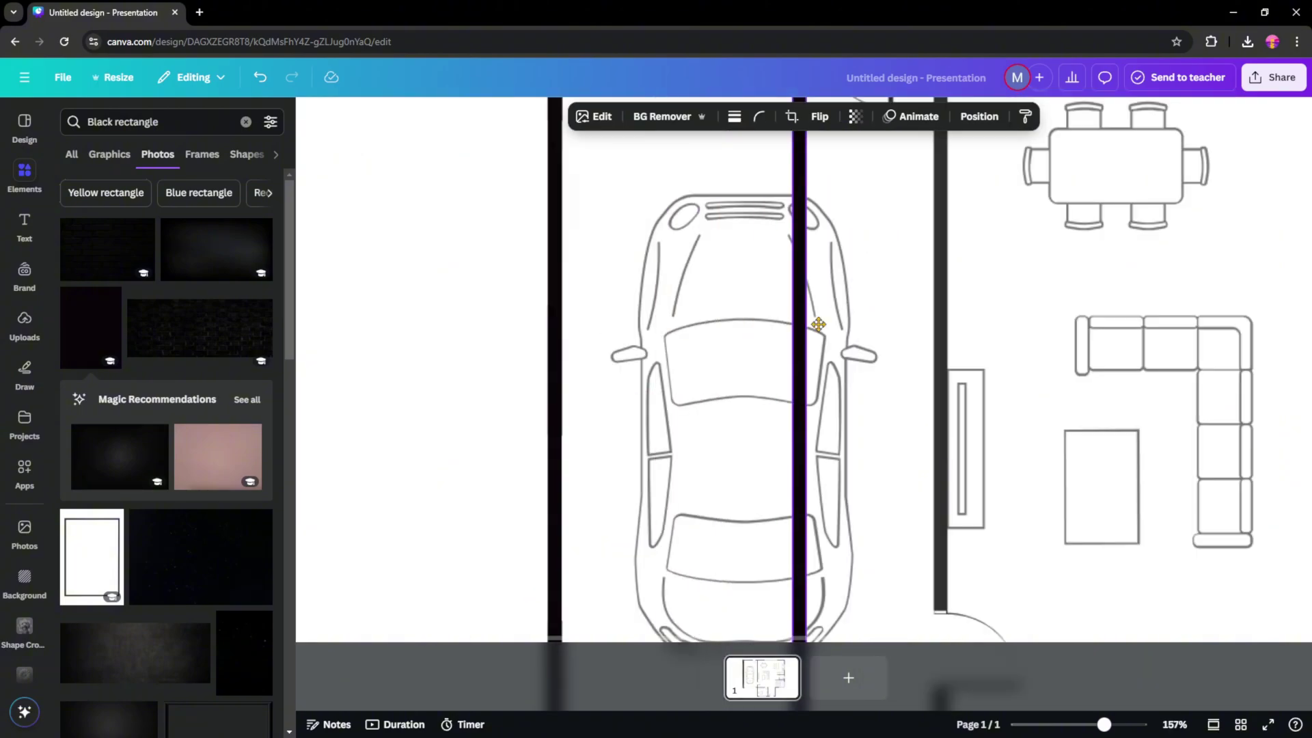
{"action": "scroll", "coordinate": [827, 360], "scroll_direction": "down", "scroll_amount": 2}
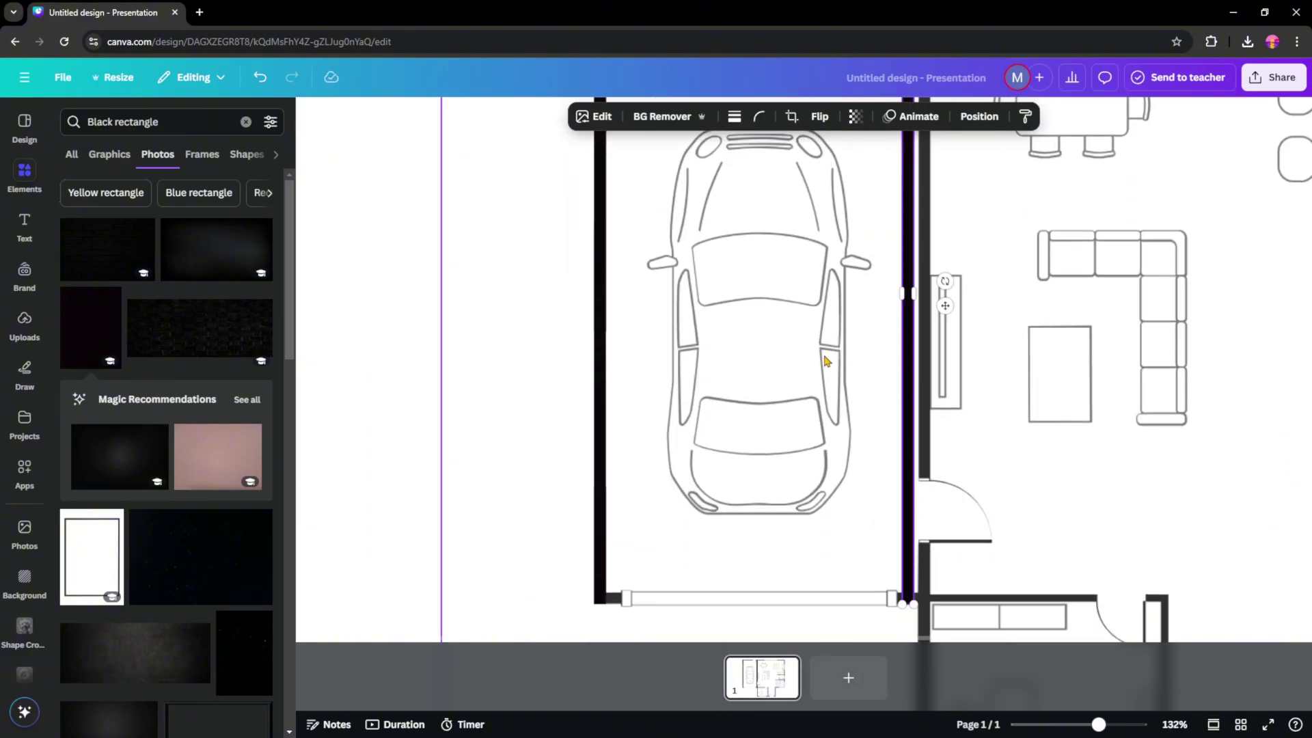
{"action": "scroll", "coordinate": [827, 360], "scroll_direction": "down", "scroll_amount": 2}
{"action": "scroll", "coordinate": [699, 410], "scroll_direction": "up", "scroll_amount": 2}
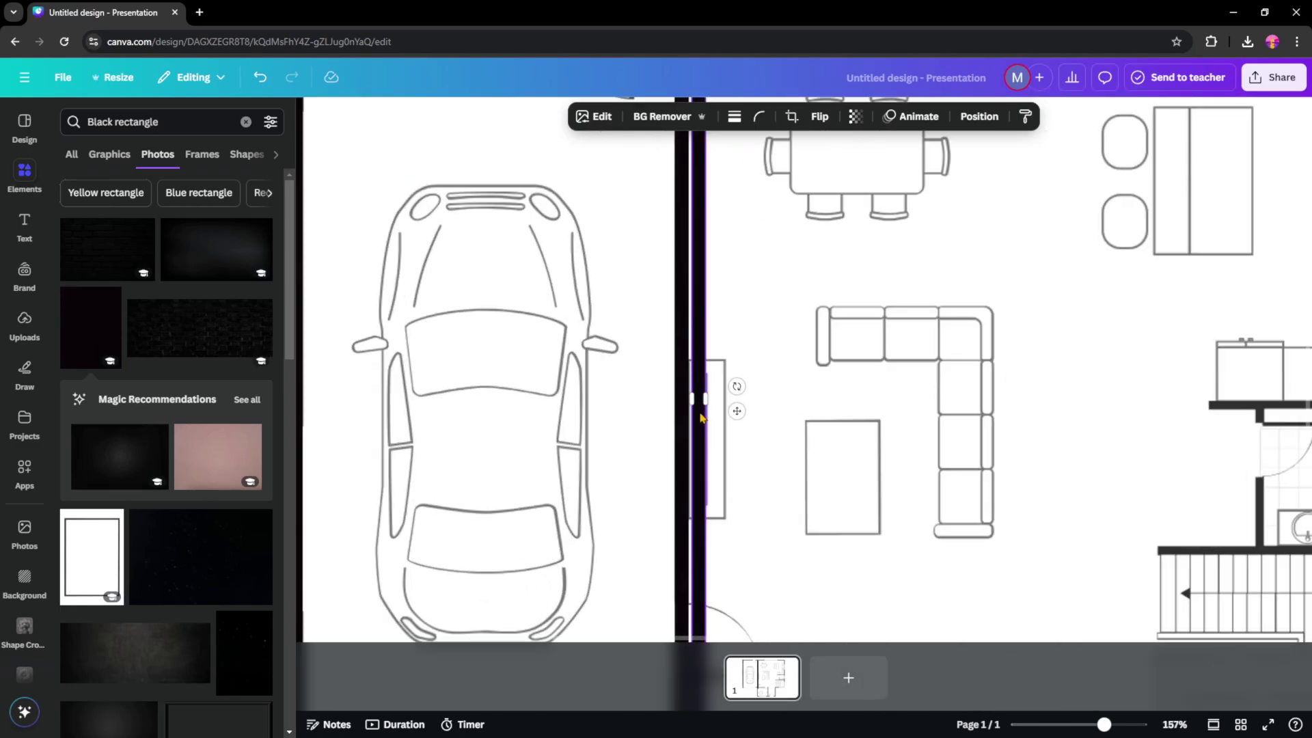
Move another copy of the wall strip into the living room and rotate it to horizontal.
{"action": "left_click_drag", "start_coordinate": [699, 411], "coordinate": [826, 363]}
{"action": "scroll", "coordinate": [900, 196], "scroll_direction": "down", "scroll_amount": 3}
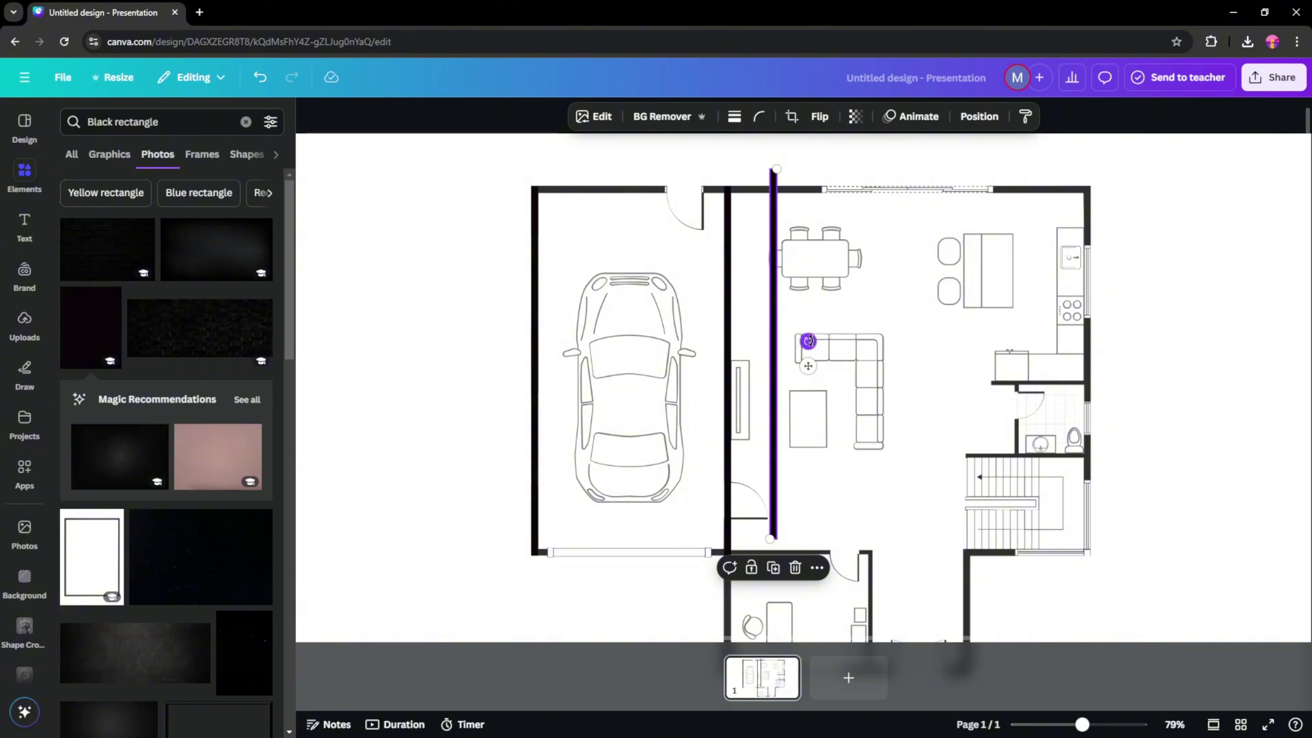
{"action": "left_click_drag", "start_coordinate": [808, 341], "coordinate": [776, 489]}
{"action": "scroll", "coordinate": [768, 353], "scroll_direction": "up", "scroll_amount": 3}
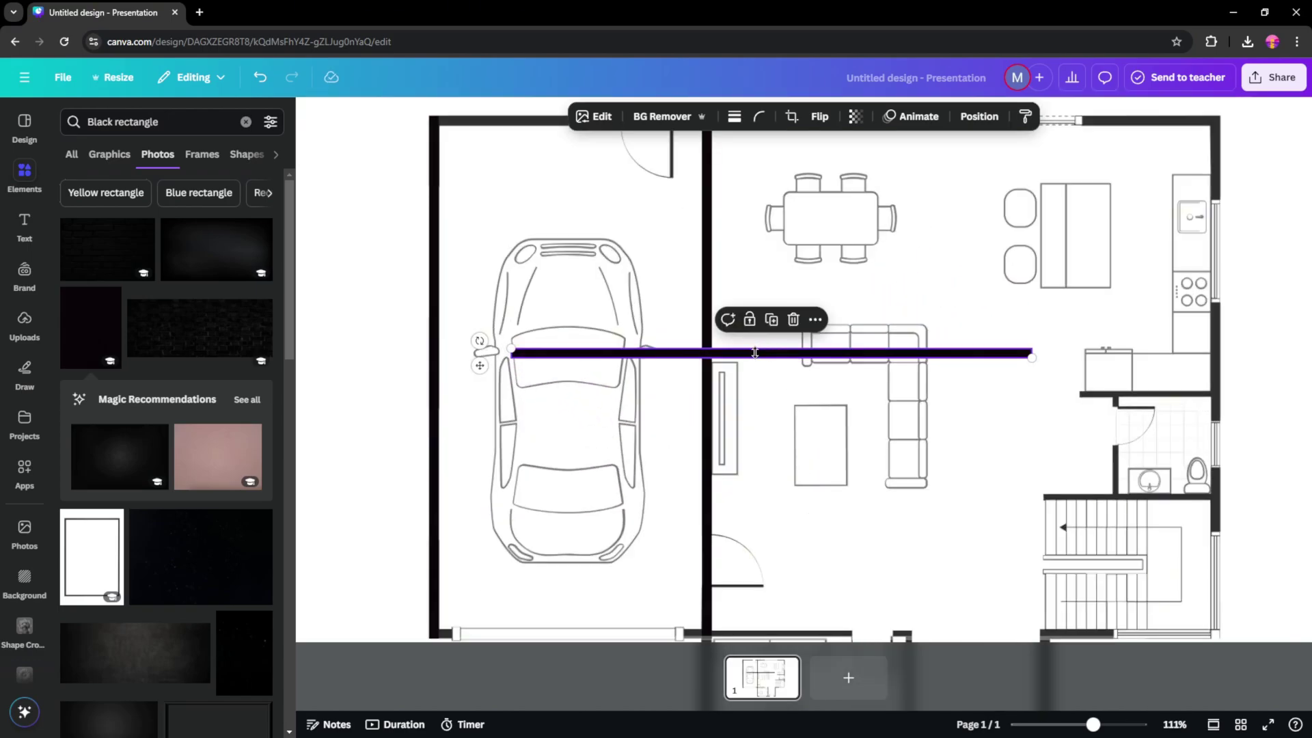
Position and resize copies of the black strip to cover the remaining walls of the floor plan.
{"action": "scroll", "coordinate": [751, 354], "scroll_direction": "up", "scroll_amount": 1}
{"action": "left_click_drag", "start_coordinate": [777, 355], "coordinate": [902, 262]}
{"action": "left_click_drag", "start_coordinate": [922, 318], "coordinate": [676, 539]}
{"action": "left_click_drag", "start_coordinate": [677, 487], "coordinate": [803, 249]}
{"action": "scroll", "coordinate": [625, 257], "scroll_direction": "down", "scroll_amount": 4}
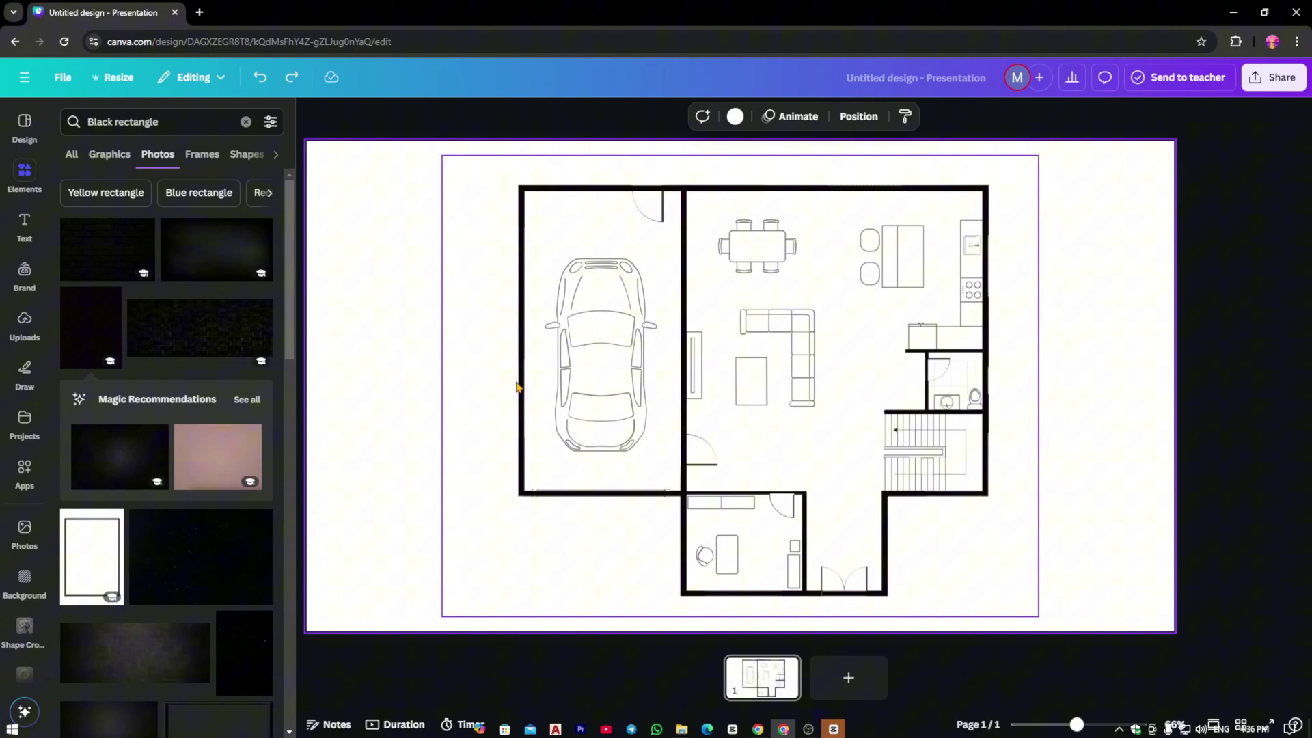
Select all the black wall strips in the layer list and group them into one object.
{"action": "key", "text": "alt+1"}
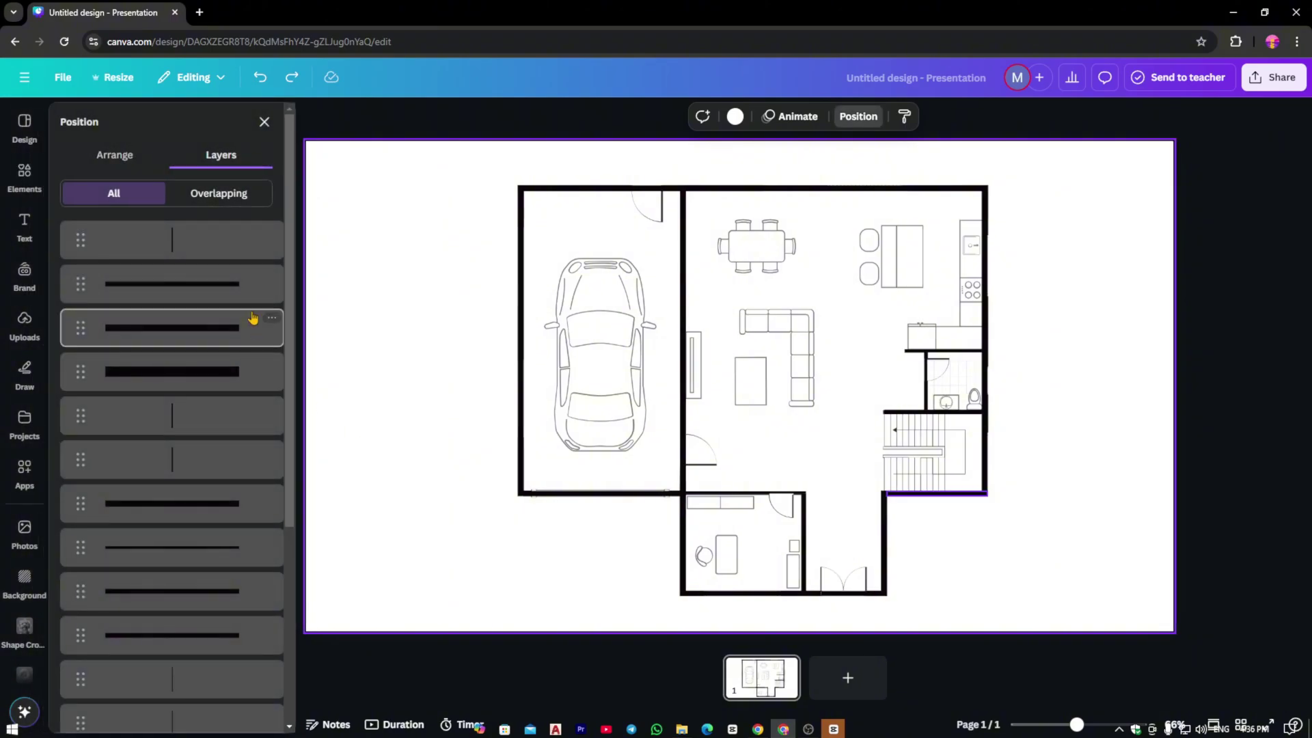
{"action": "left_click", "coordinate": [220, 254]}
{"action": "scroll", "coordinate": [219, 433], "scroll_direction": "down", "scroll_amount": 5}
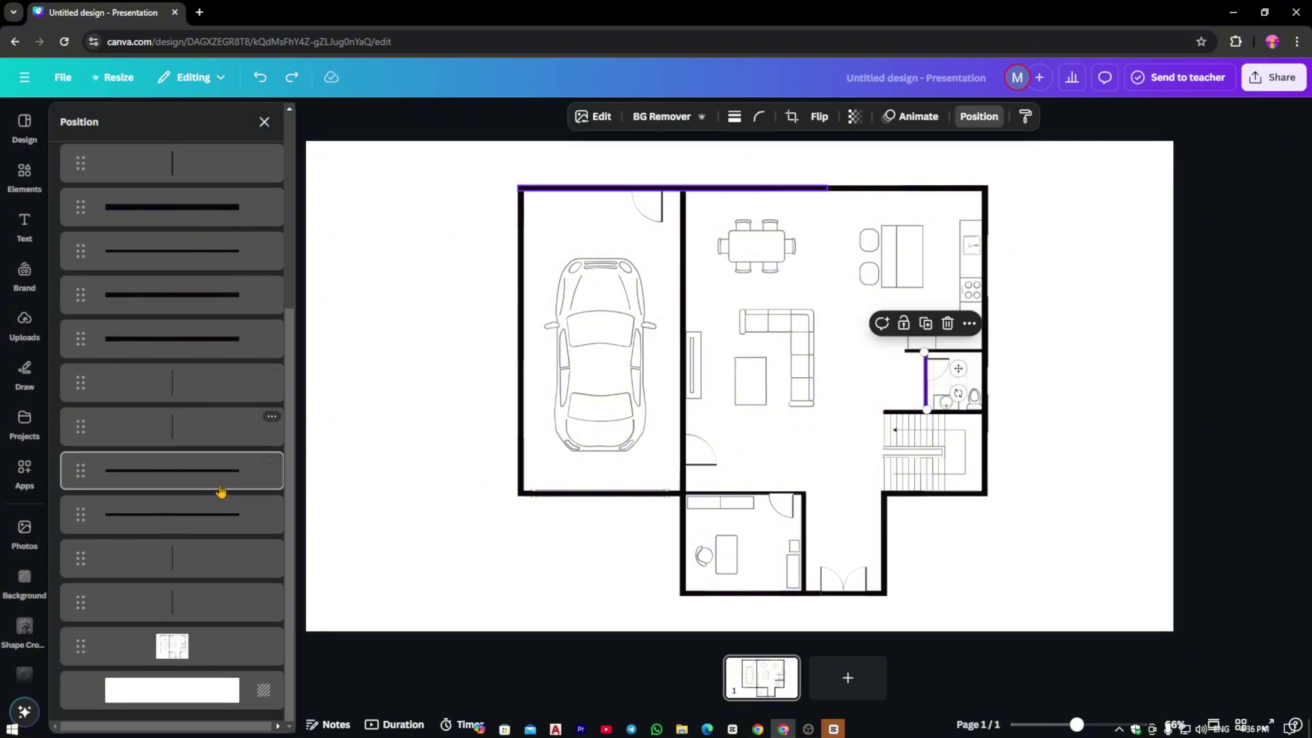
{"action": "left_click", "coordinate": [208, 610], "text": "shift"}
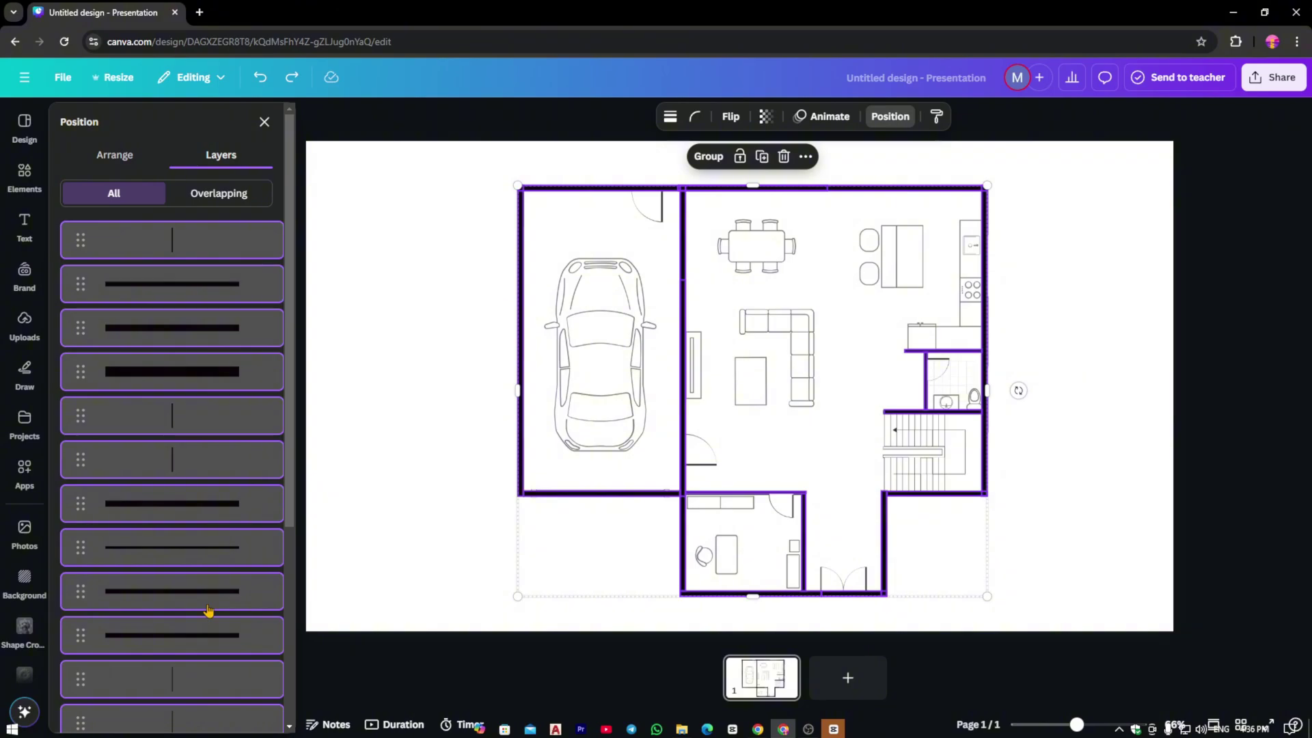
{"action": "right_click", "coordinate": [208, 610]}
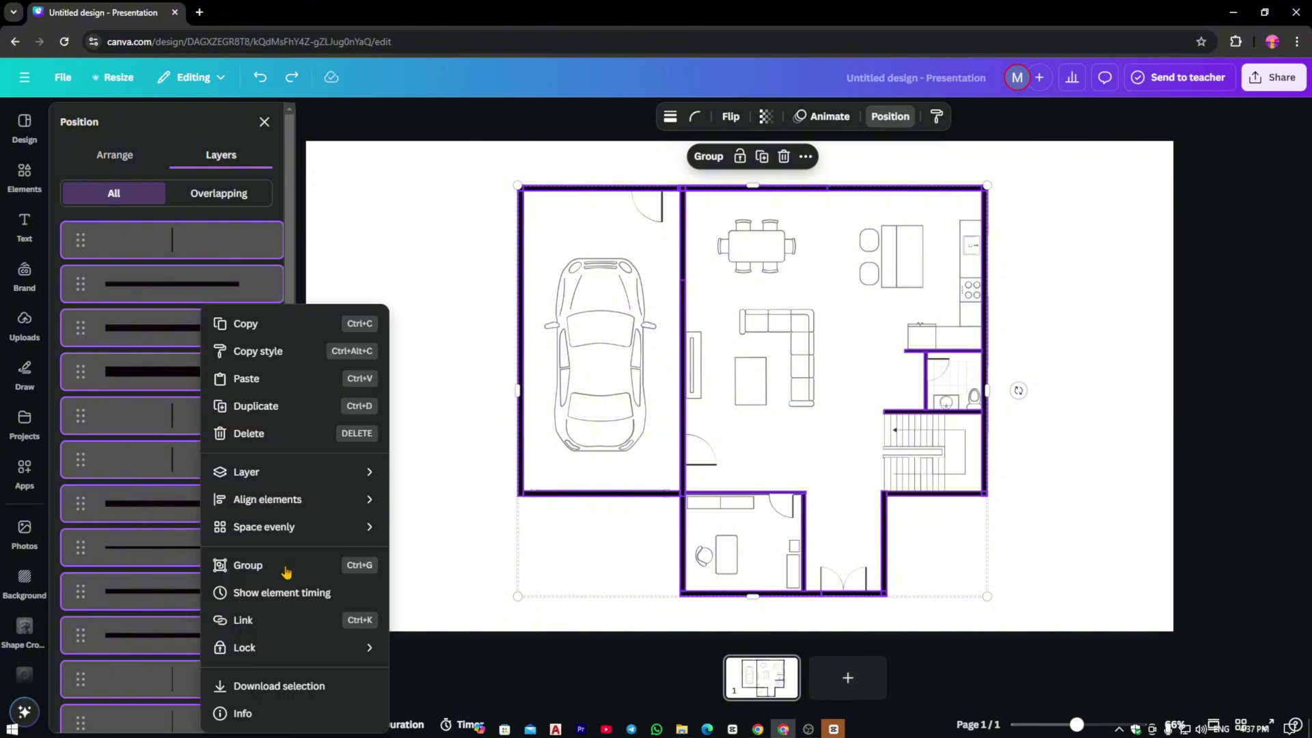
{"action": "left_click", "coordinate": [286, 571]}
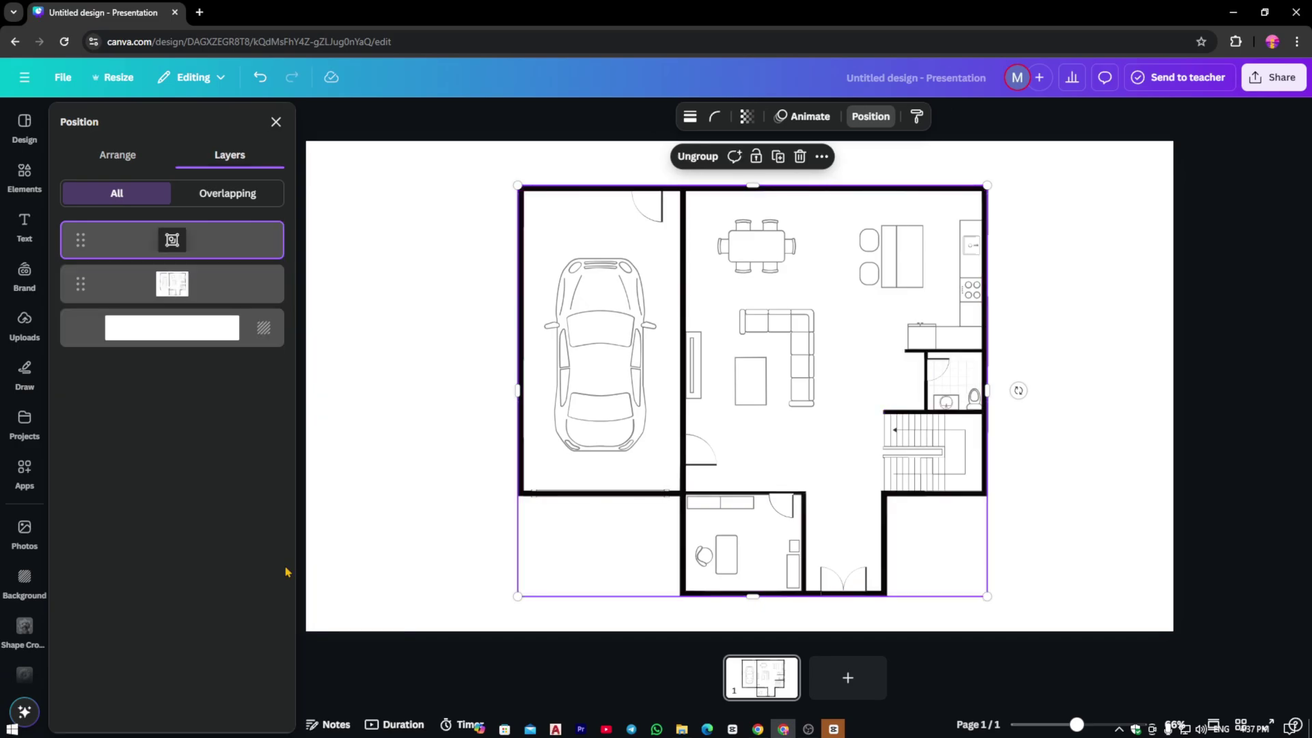
{"action": "left_click", "coordinate": [366, 360]}
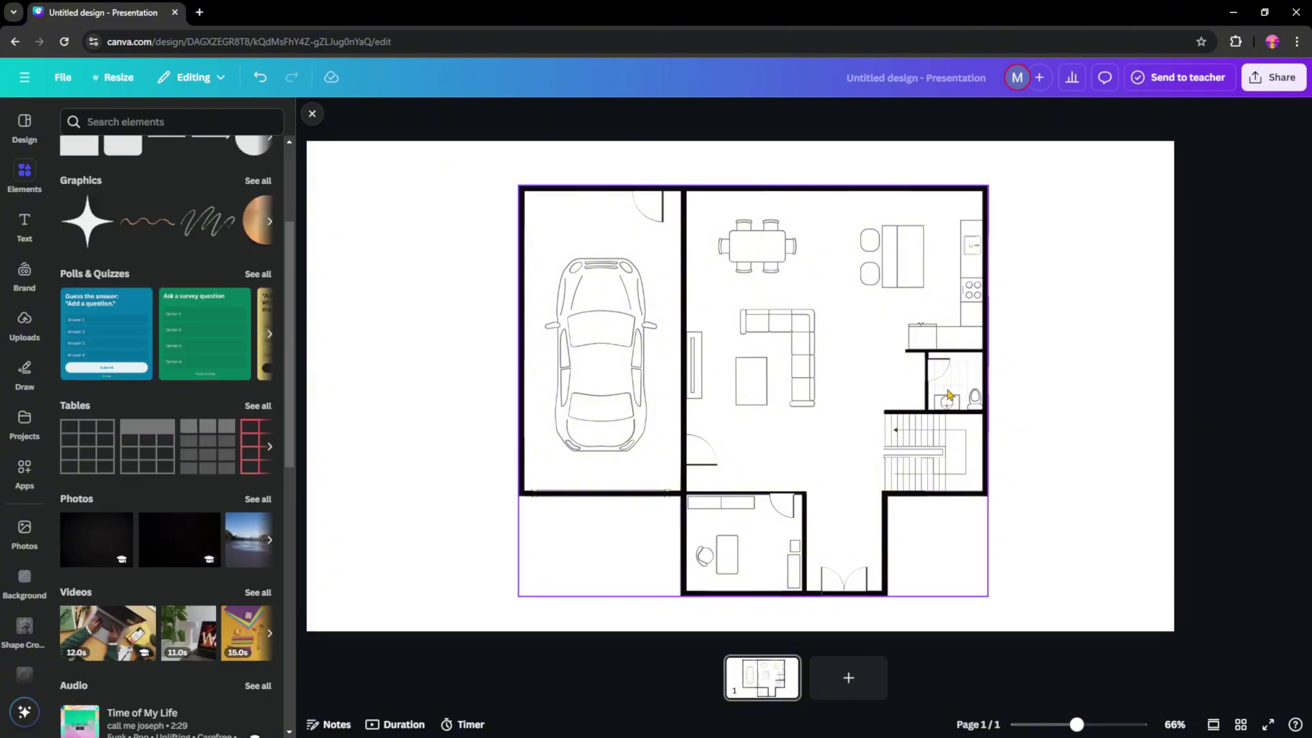
Search the elements library for "ceramic tiles".
{"action": "left_click", "coordinate": [126, 121]}
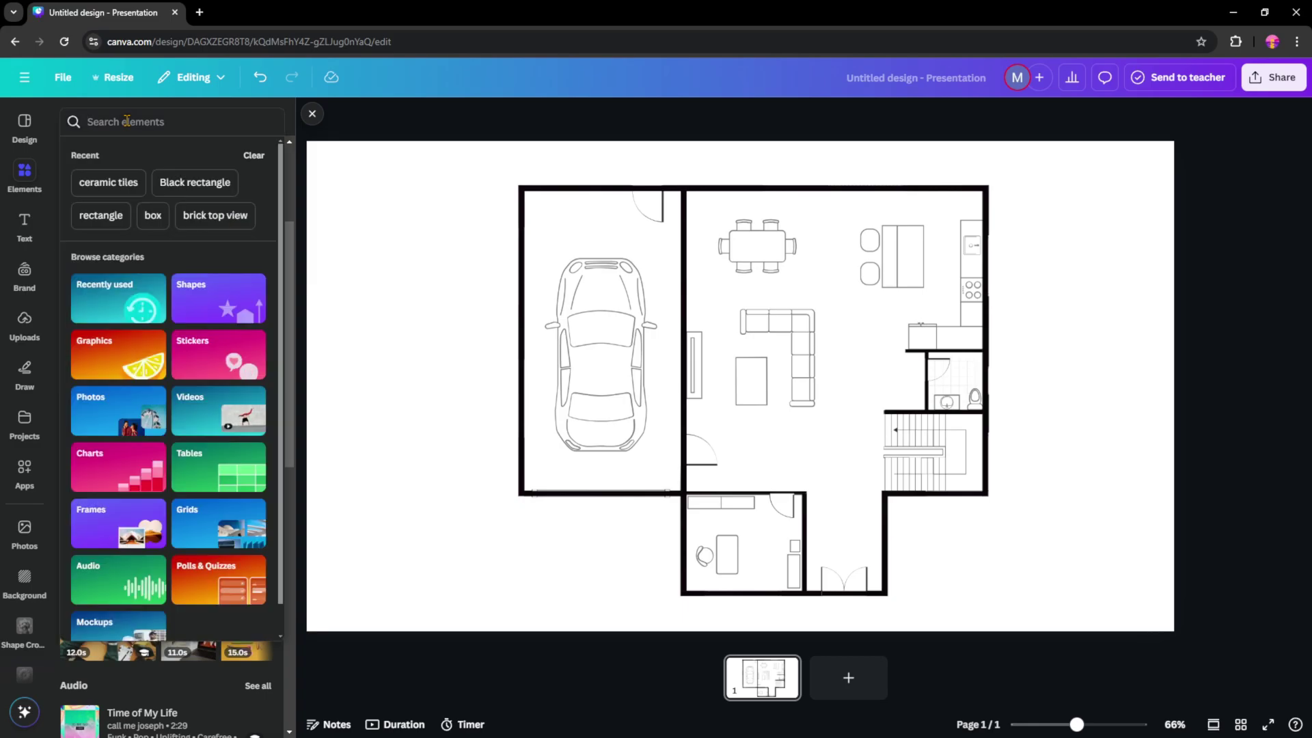
{"action": "type", "text": "ceramic"}
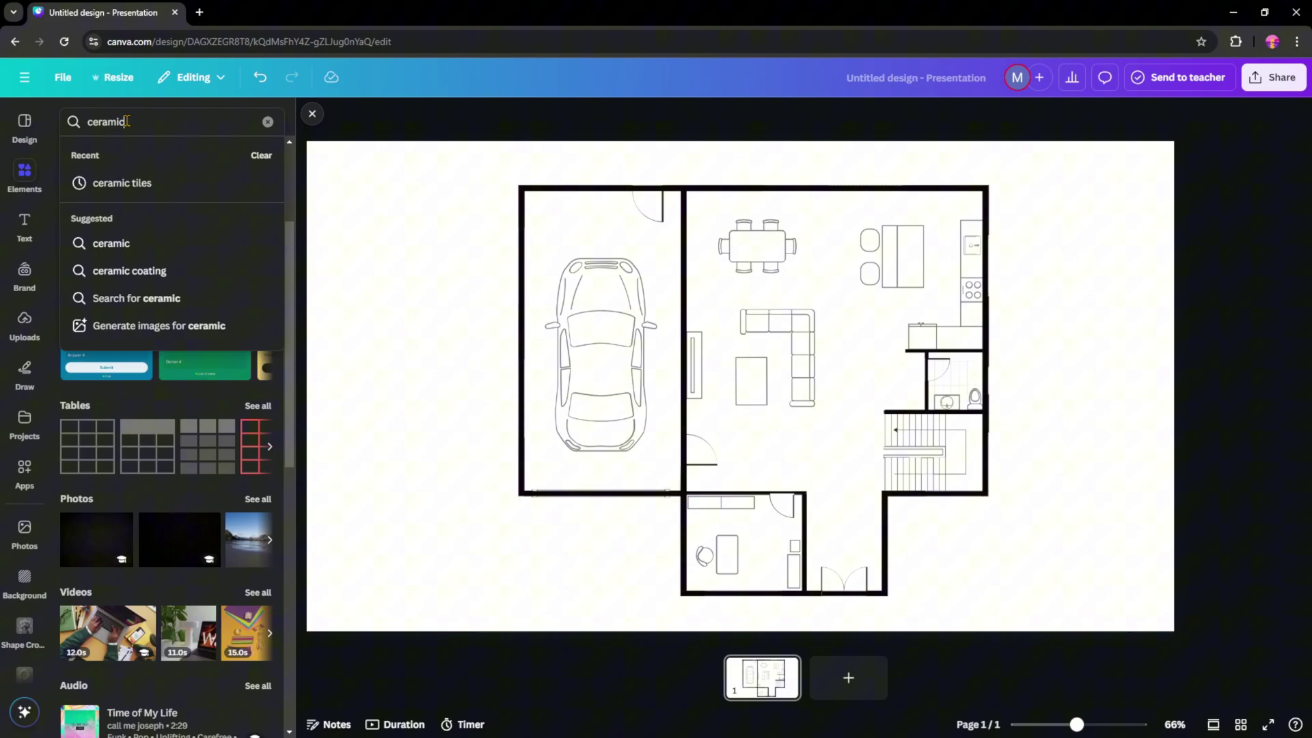
{"action": "key", "text": "Down"}
{"action": "left_click", "coordinate": [137, 189]}
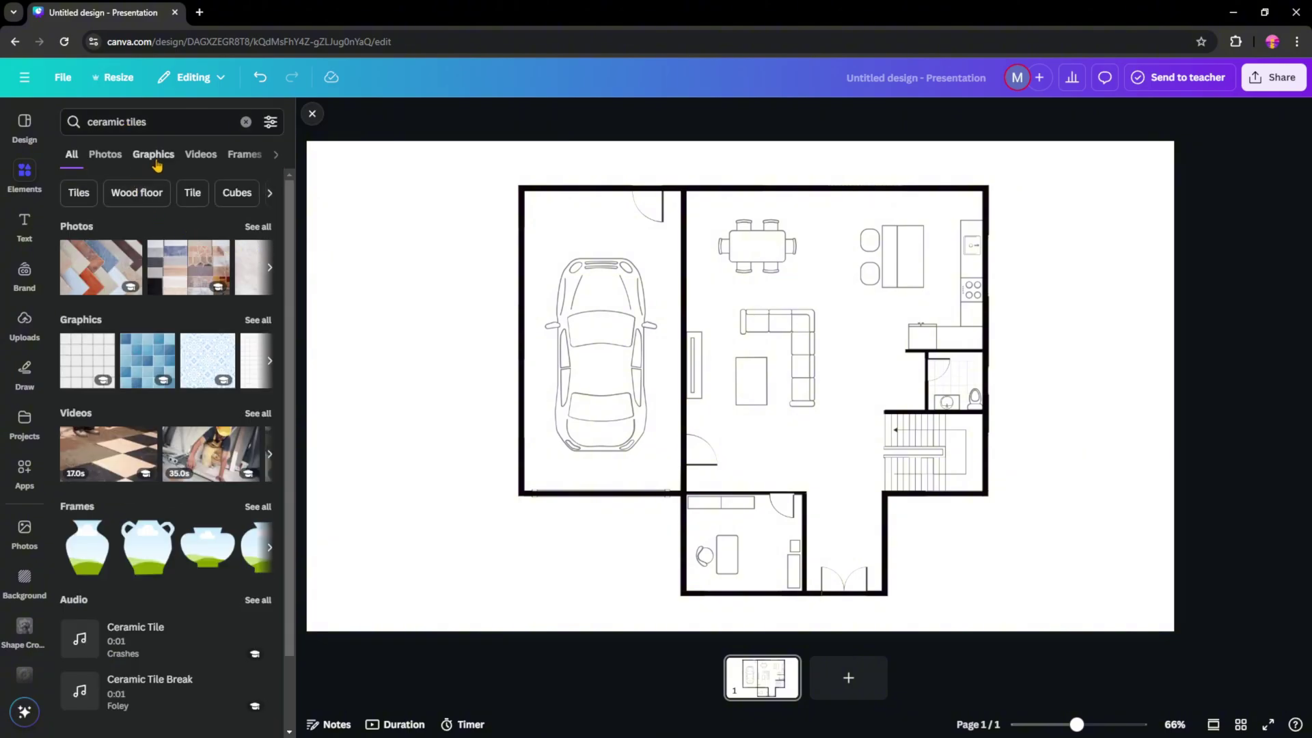
Add the blue mosaic tile graphic from the ceramic tiles results and shrink it to a small square beside the sofa.
{"action": "left_click", "coordinate": [153, 155]}
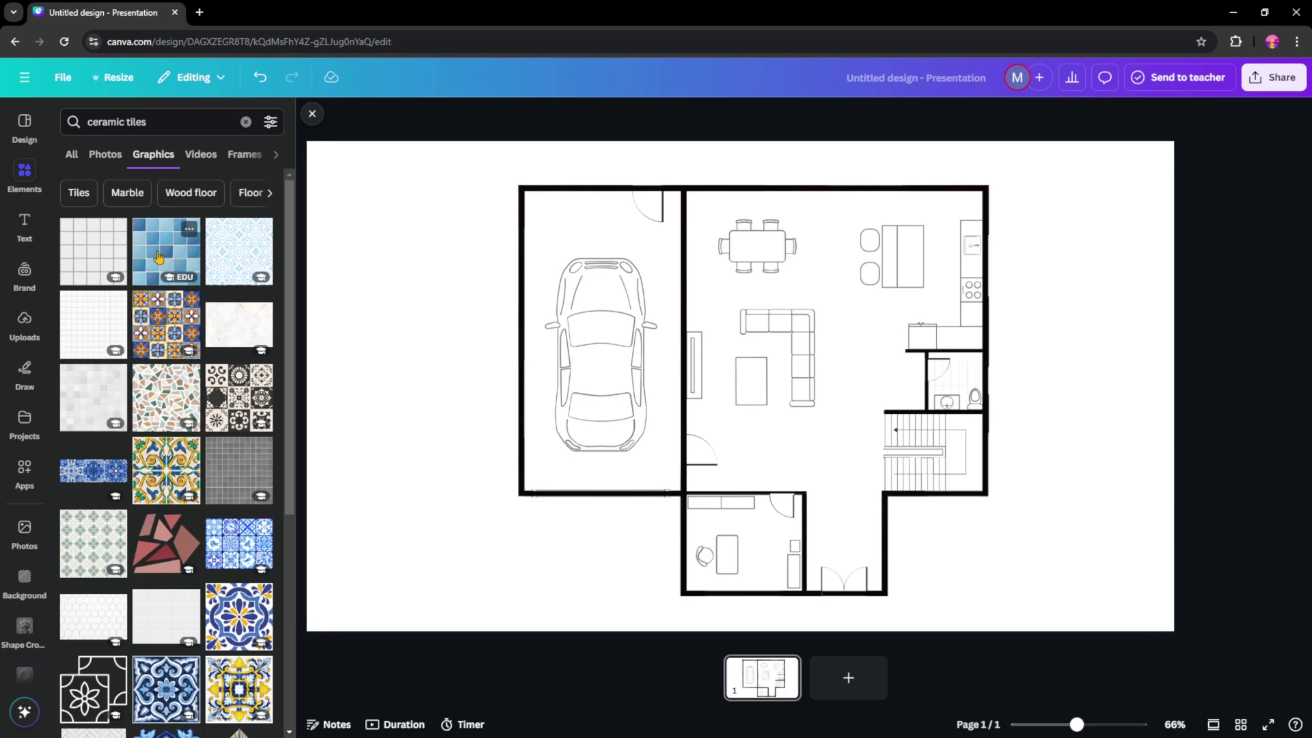
{"action": "left_click", "coordinate": [158, 257]}
{"action": "left_click_drag", "start_coordinate": [940, 185], "coordinate": [794, 362]}
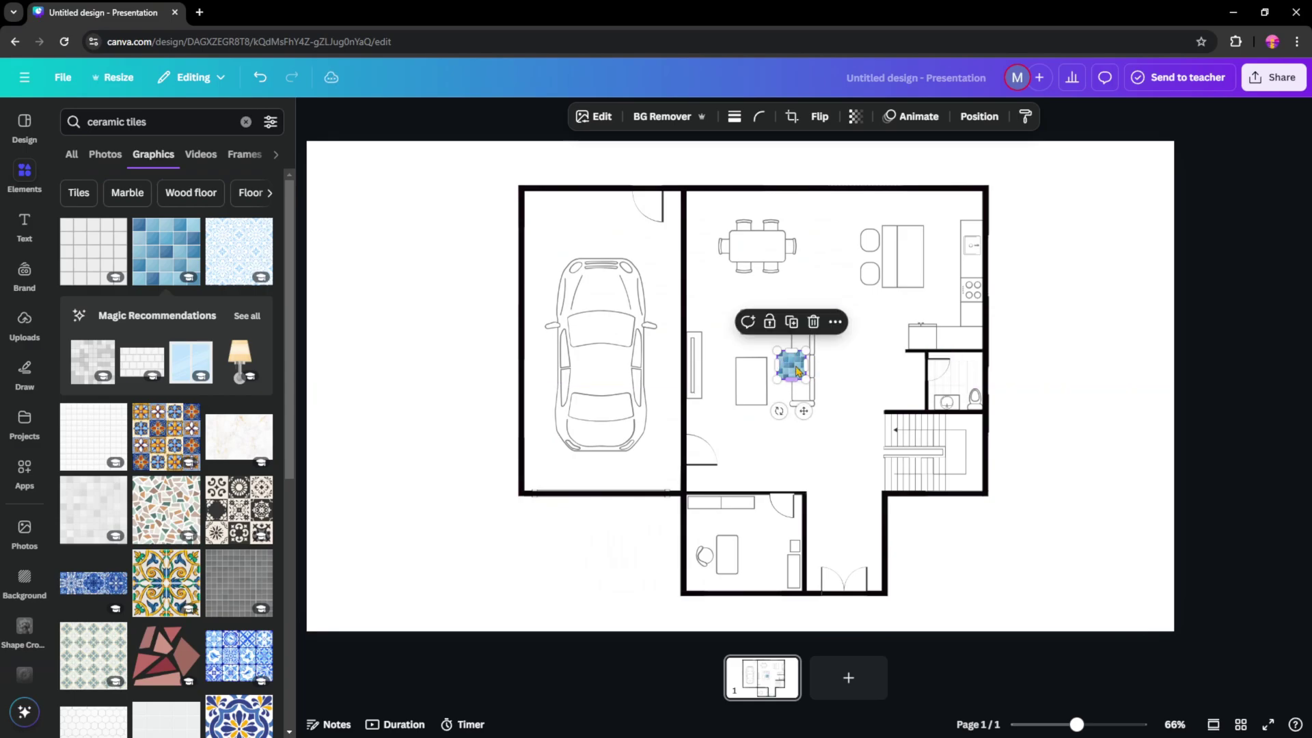
Duplicate the blue tile and arrange the copies edge to edge as a two-by-two block.
{"action": "left_click", "coordinate": [792, 321]}
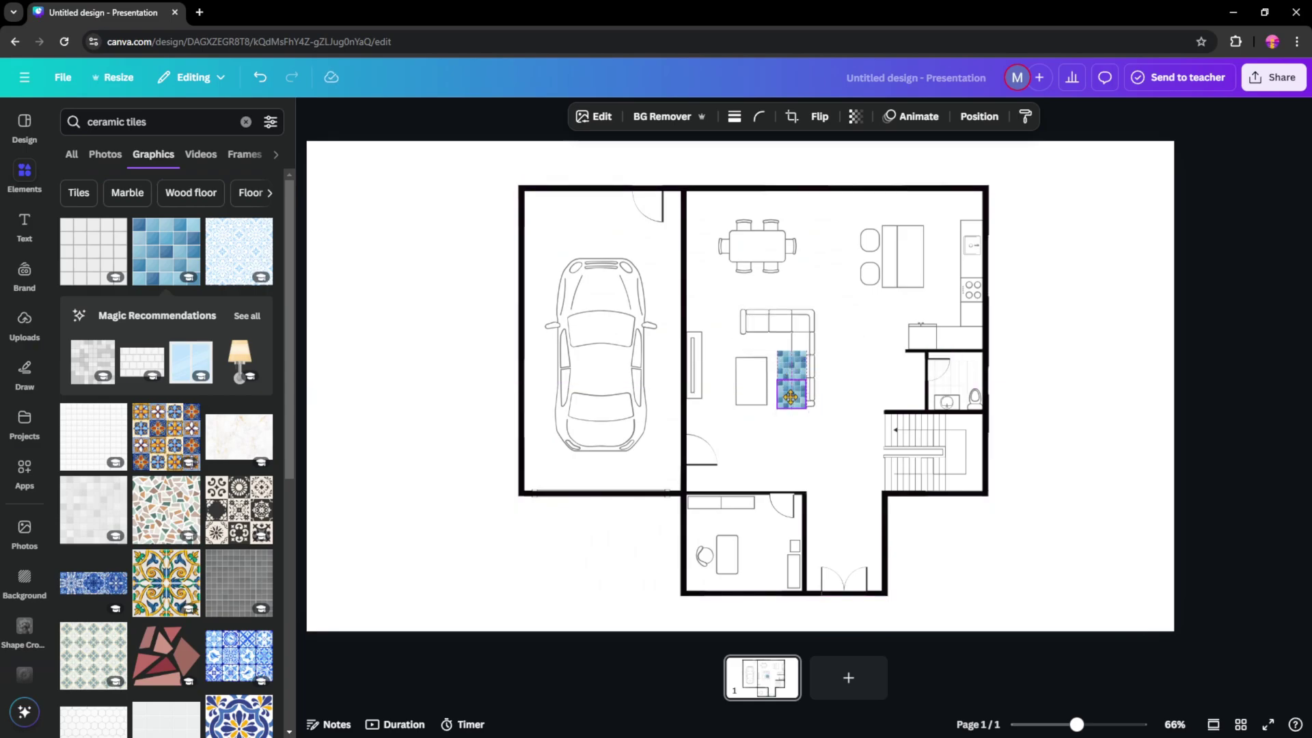
{"action": "left_click", "coordinate": [792, 351]}
{"action": "left_click_drag", "start_coordinate": [798, 425], "coordinate": [832, 404]}
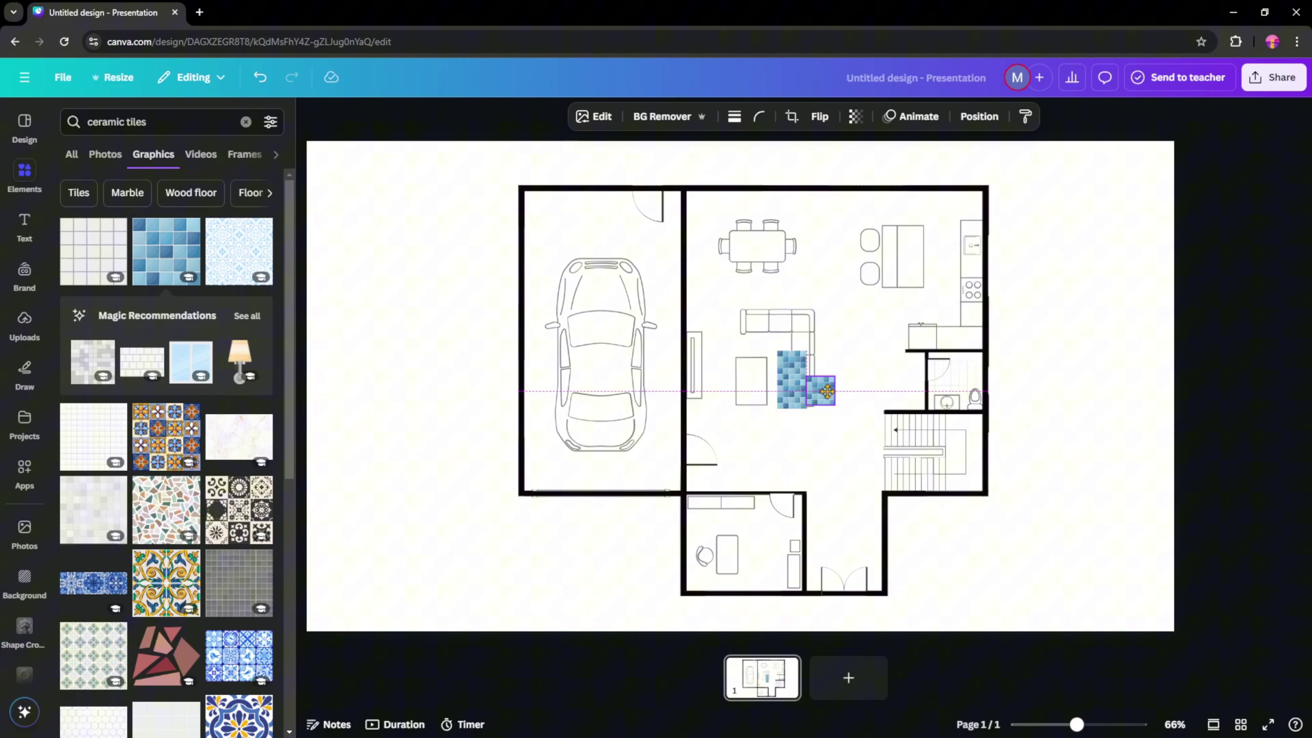
{"action": "left_click_drag", "start_coordinate": [827, 390], "coordinate": [818, 365]}
{"action": "left_click", "coordinate": [822, 351]}
{"action": "left_click", "coordinate": [817, 382], "text": "shift"}
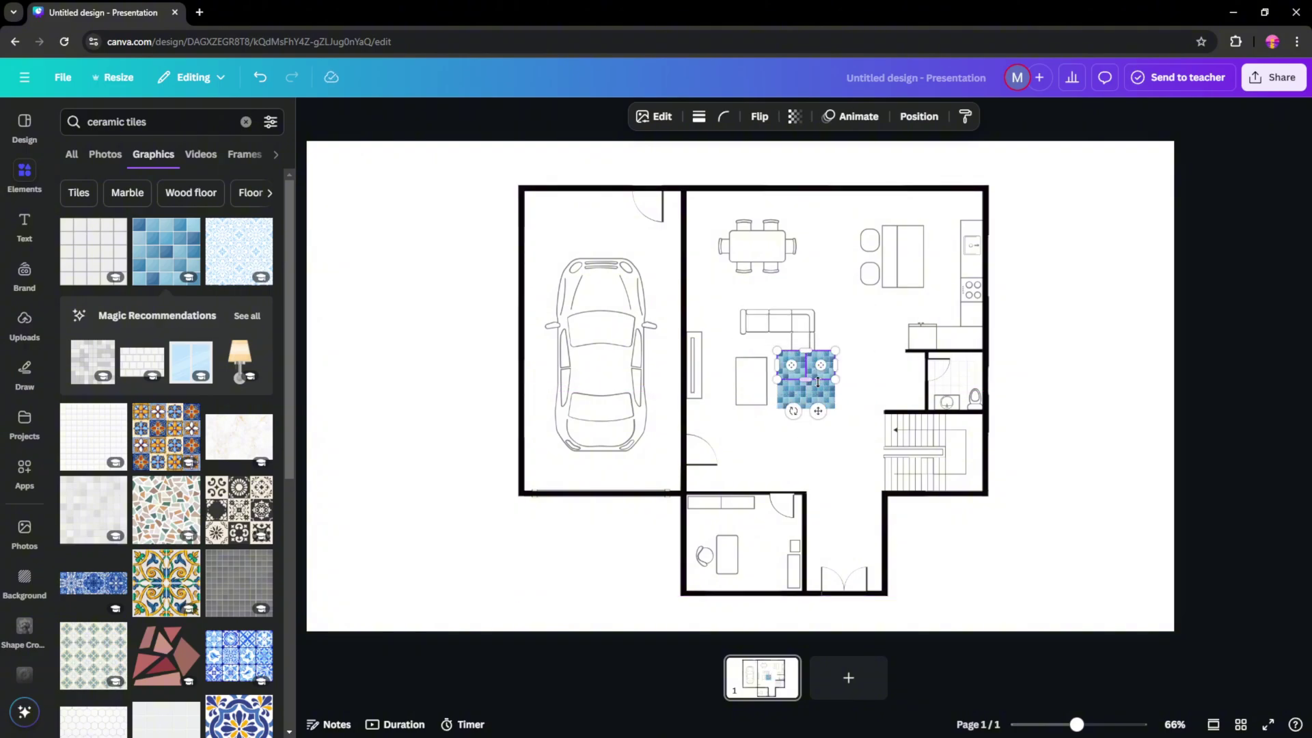
Move the four blue tiles into the small bathroom and resize them together to fit between its walls.
{"action": "left_click_drag", "start_coordinate": [813, 395], "coordinate": [959, 390]}
{"action": "scroll", "coordinate": [884, 399], "scroll_direction": "up", "scroll_amount": 5}
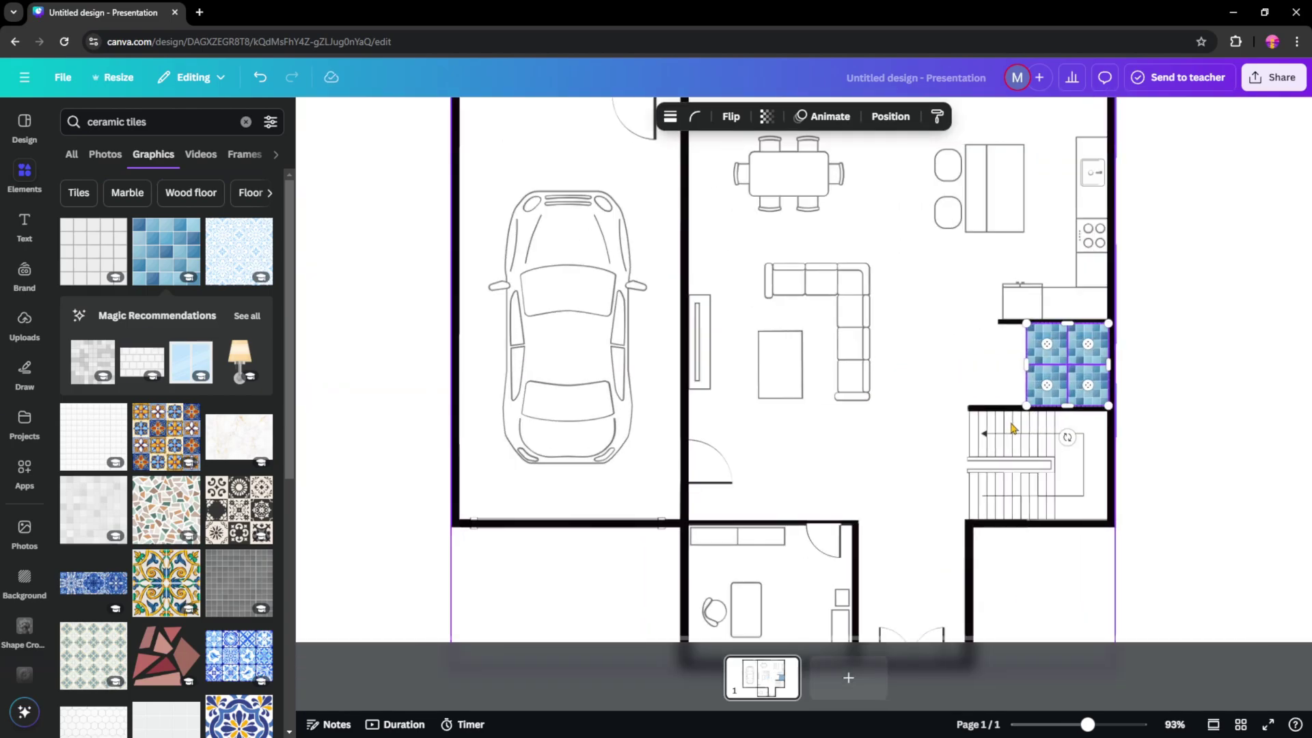
{"action": "left_click", "coordinate": [907, 403]}
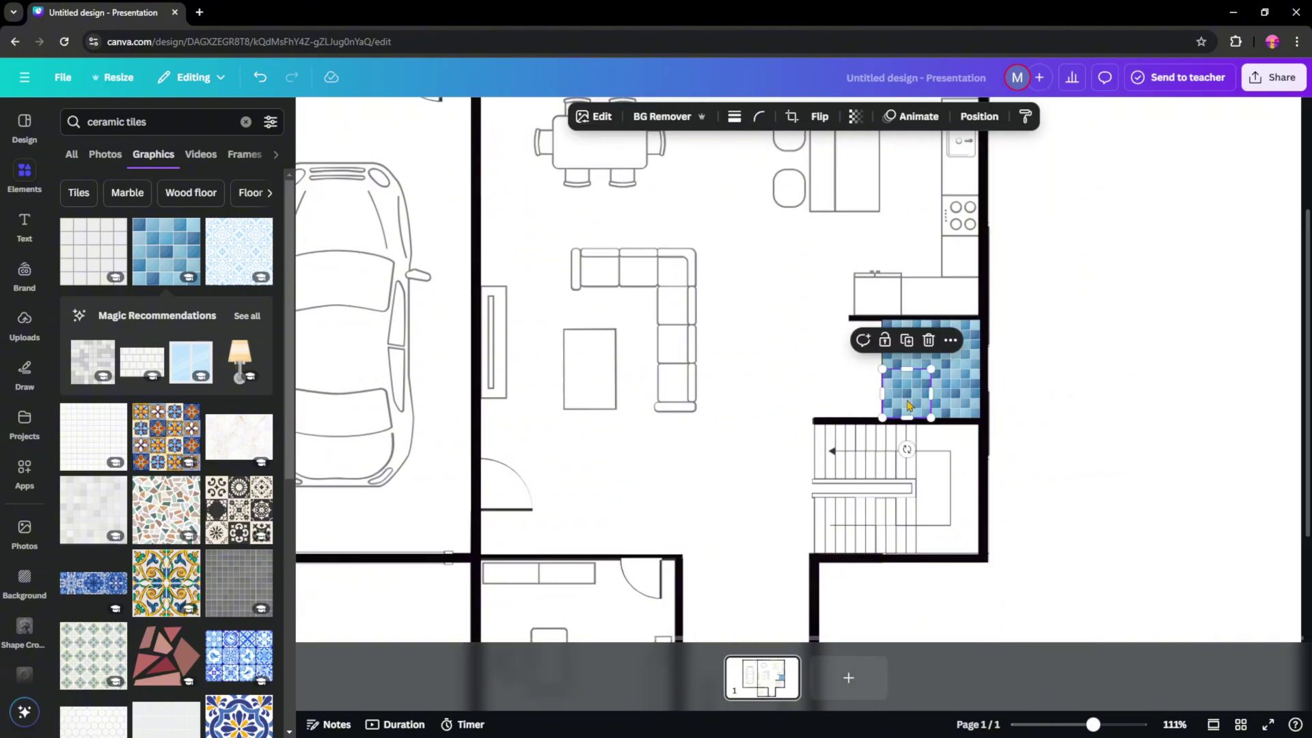
{"action": "left_click", "coordinate": [920, 357], "text": "shift"}
{"action": "left_click", "coordinate": [955, 350], "text": "shift"}
{"action": "left_click", "coordinate": [955, 384], "text": "shift"}
{"action": "left_click_drag", "start_coordinate": [882, 369], "coordinate": [887, 369]}
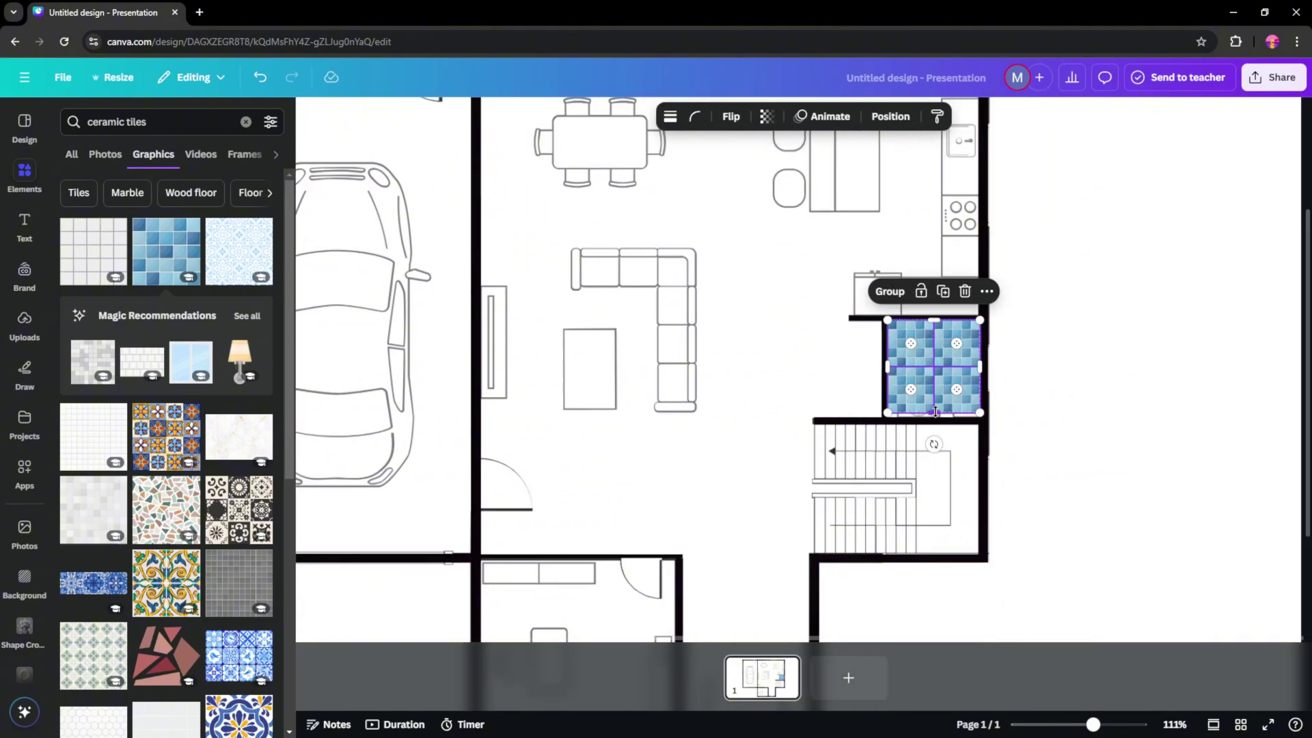
{"action": "left_click_drag", "start_coordinate": [934, 418], "coordinate": [935, 415]}
{"action": "left_click", "coordinate": [1033, 402]}
Search the graphics library for "stone floor".
{"action": "scroll", "coordinate": [704, 382], "scroll_direction": "down", "scroll_amount": 3}
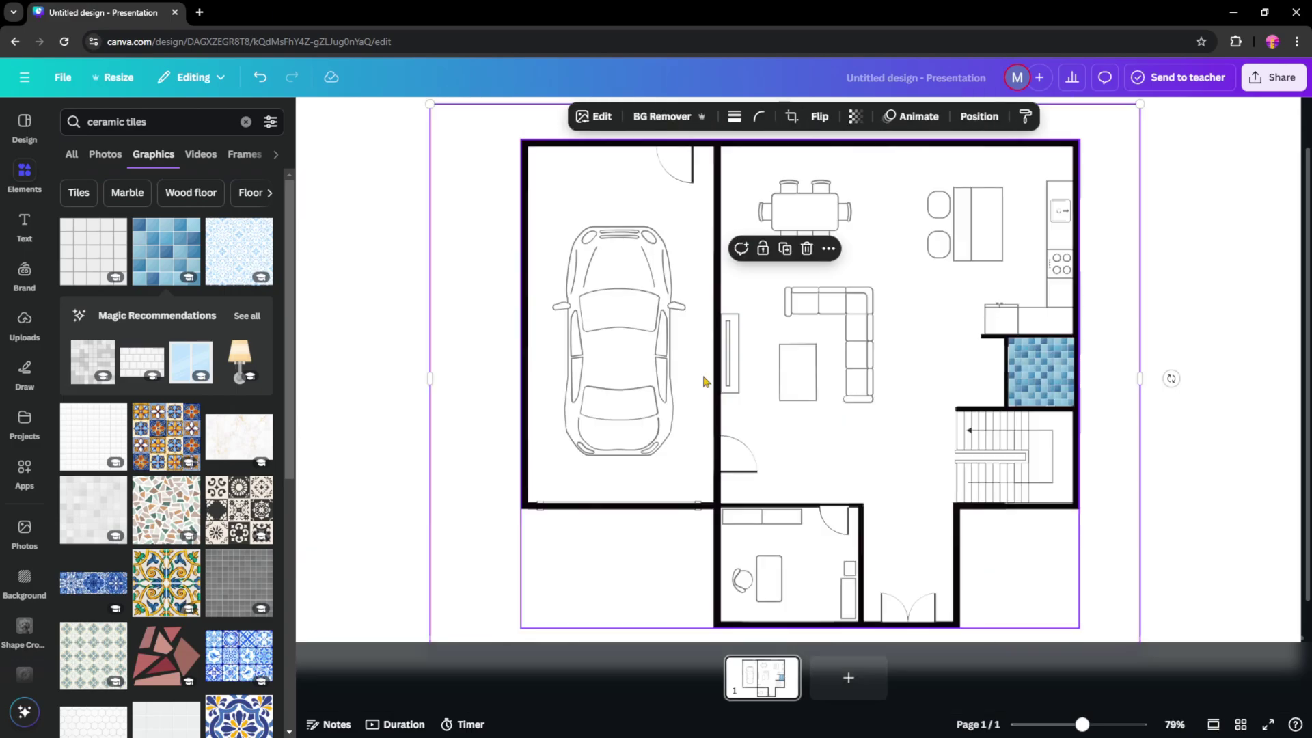
{"action": "scroll", "coordinate": [705, 380], "scroll_direction": "down", "scroll_amount": 2}
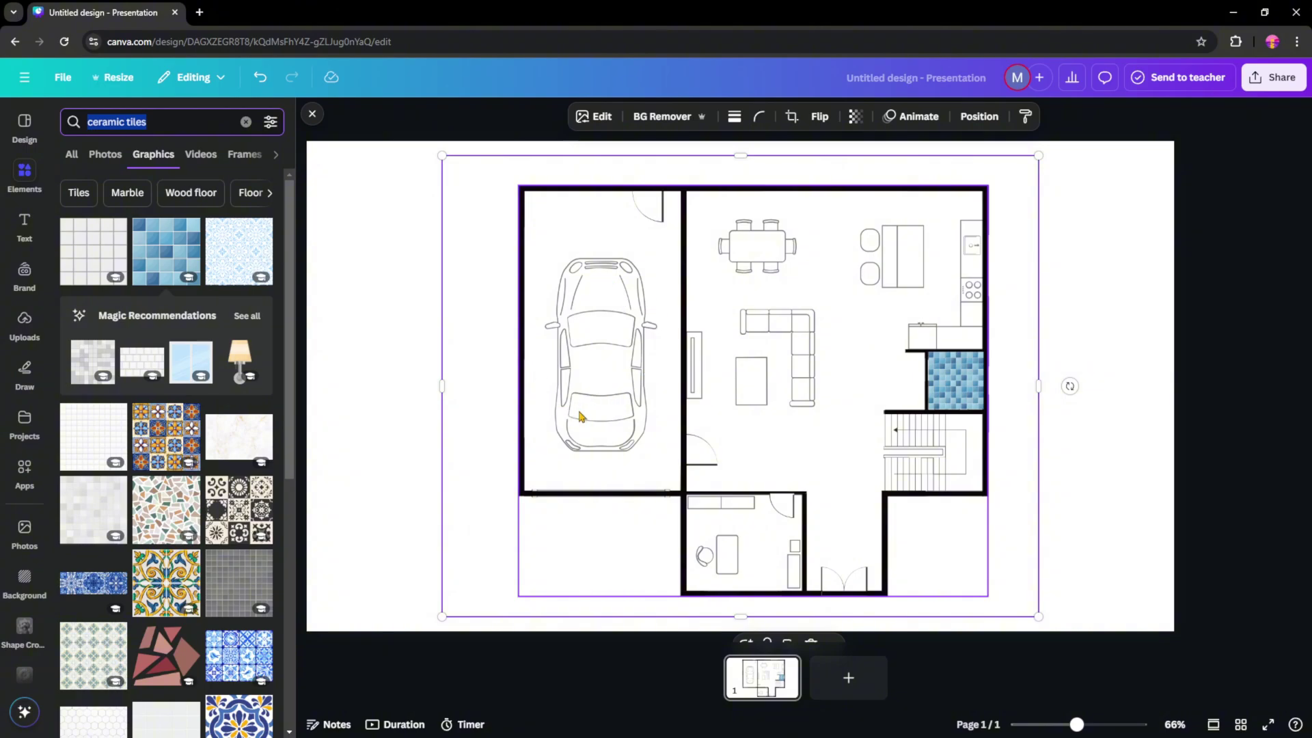
{"action": "type", "text": "stone"}
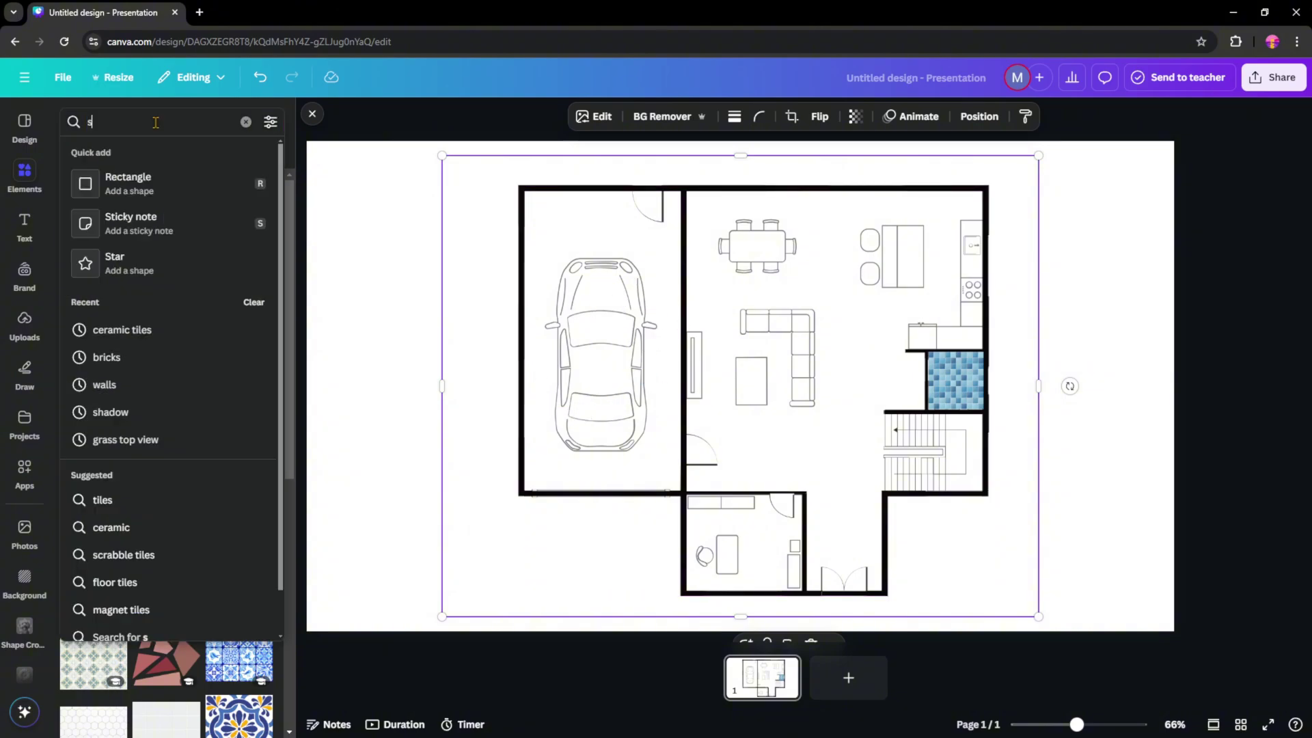
{"action": "type", "text": " floor"}
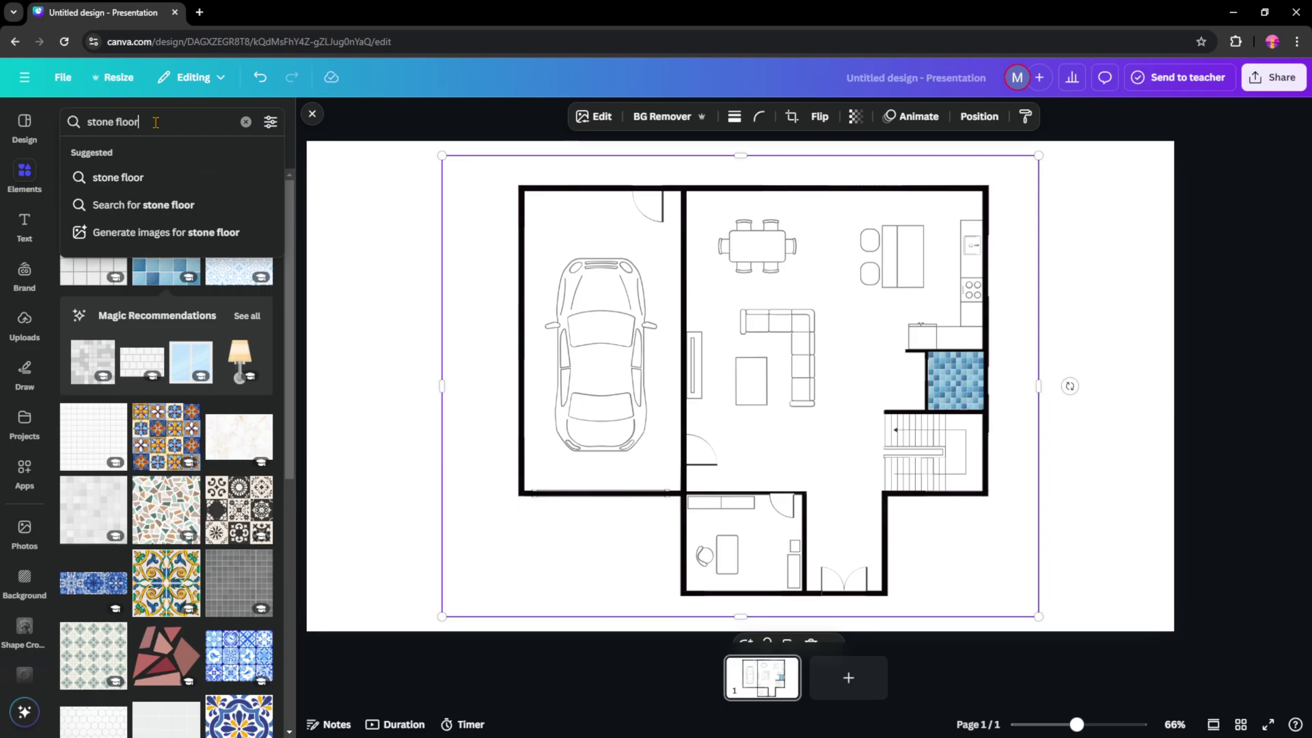
{"action": "key", "text": "Return"}
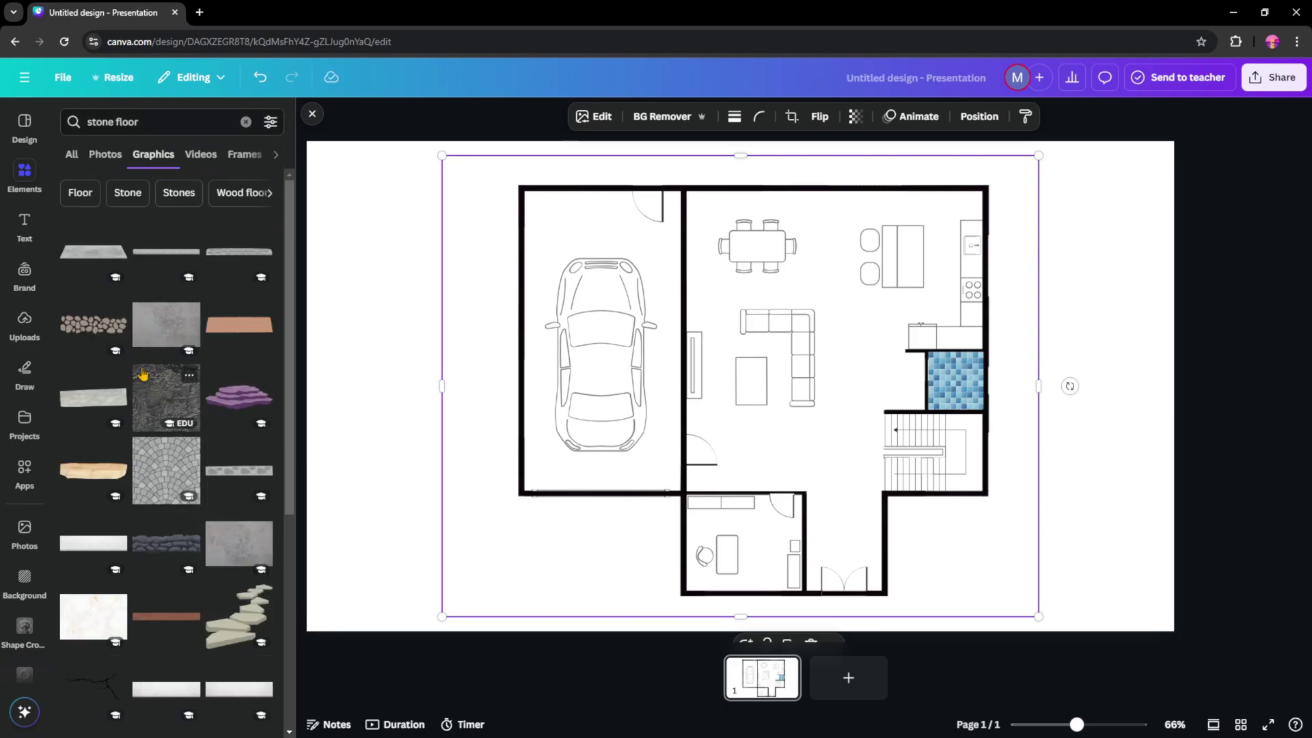
{"action": "scroll", "coordinate": [166, 423], "scroll_direction": "down", "scroll_amount": 2}
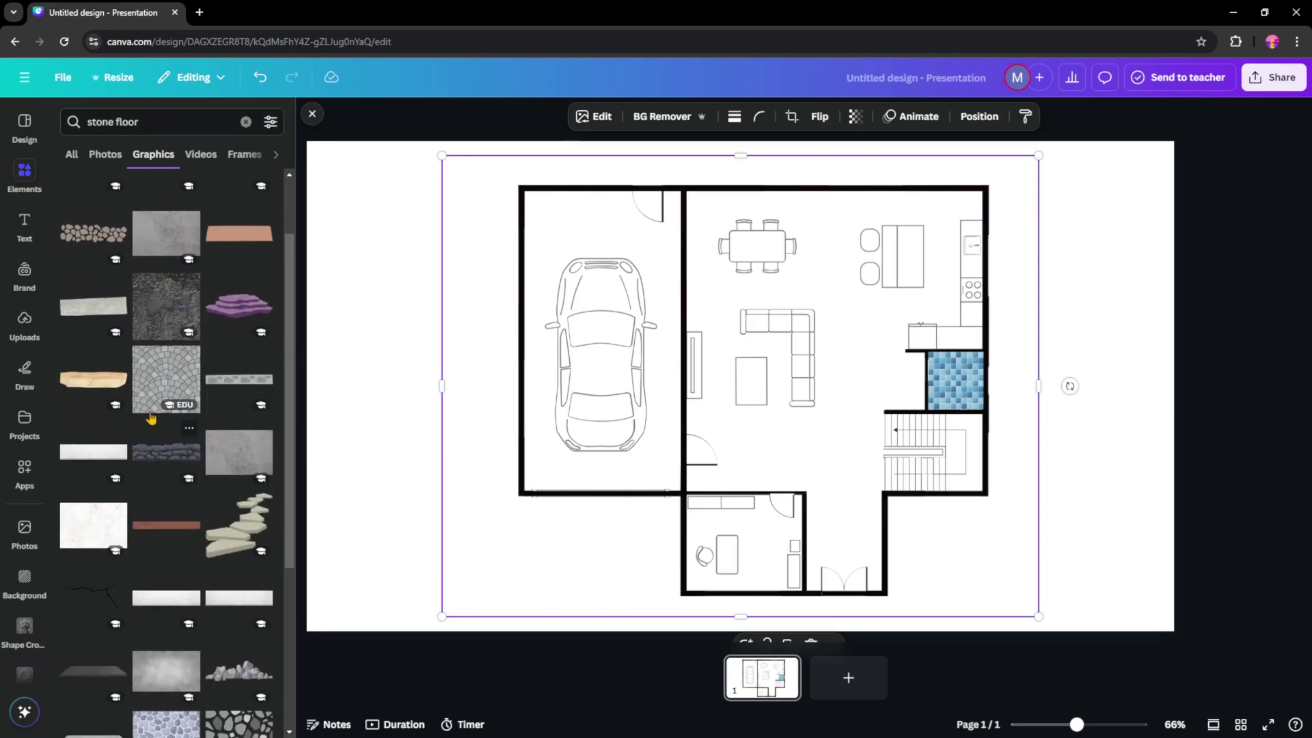
{"action": "scroll", "coordinate": [164, 410], "scroll_direction": "down", "scroll_amount": 5}
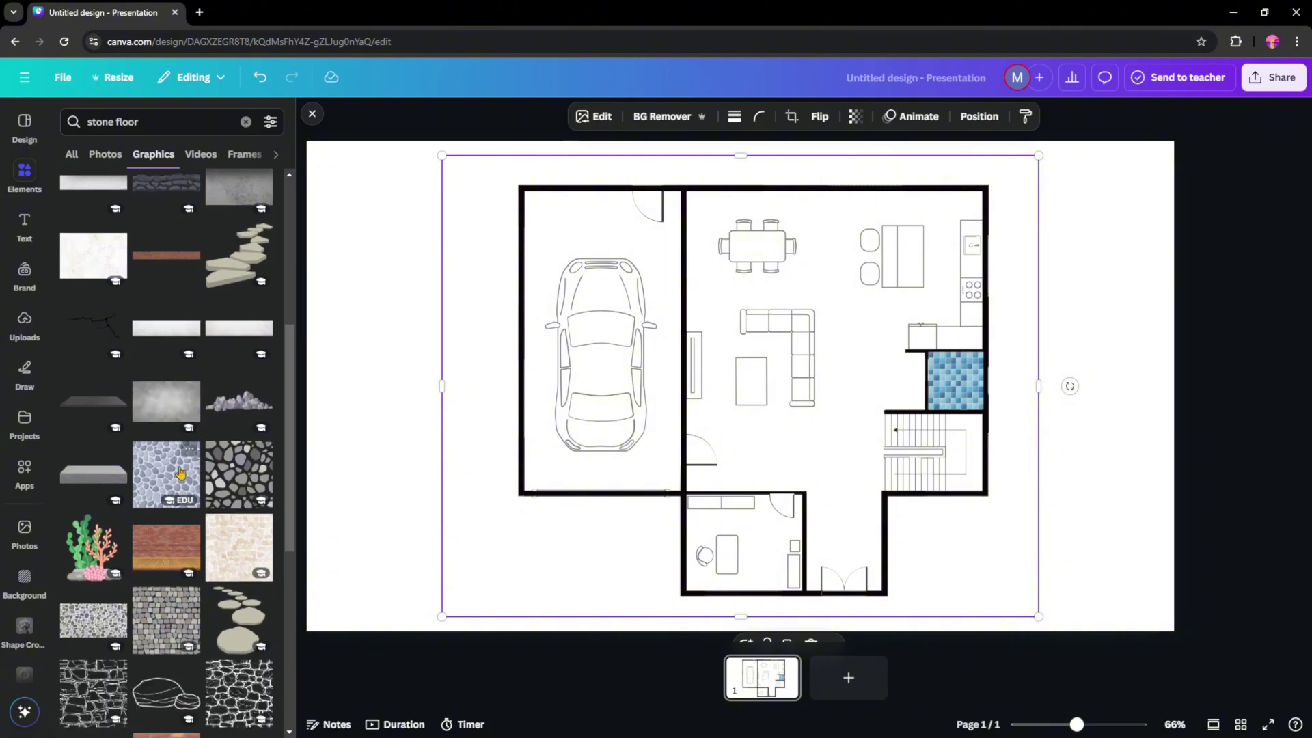
{"action": "left_click", "coordinate": [164, 476]}
{"action": "left_click_drag", "start_coordinate": [728, 396], "coordinate": [676, 396]}
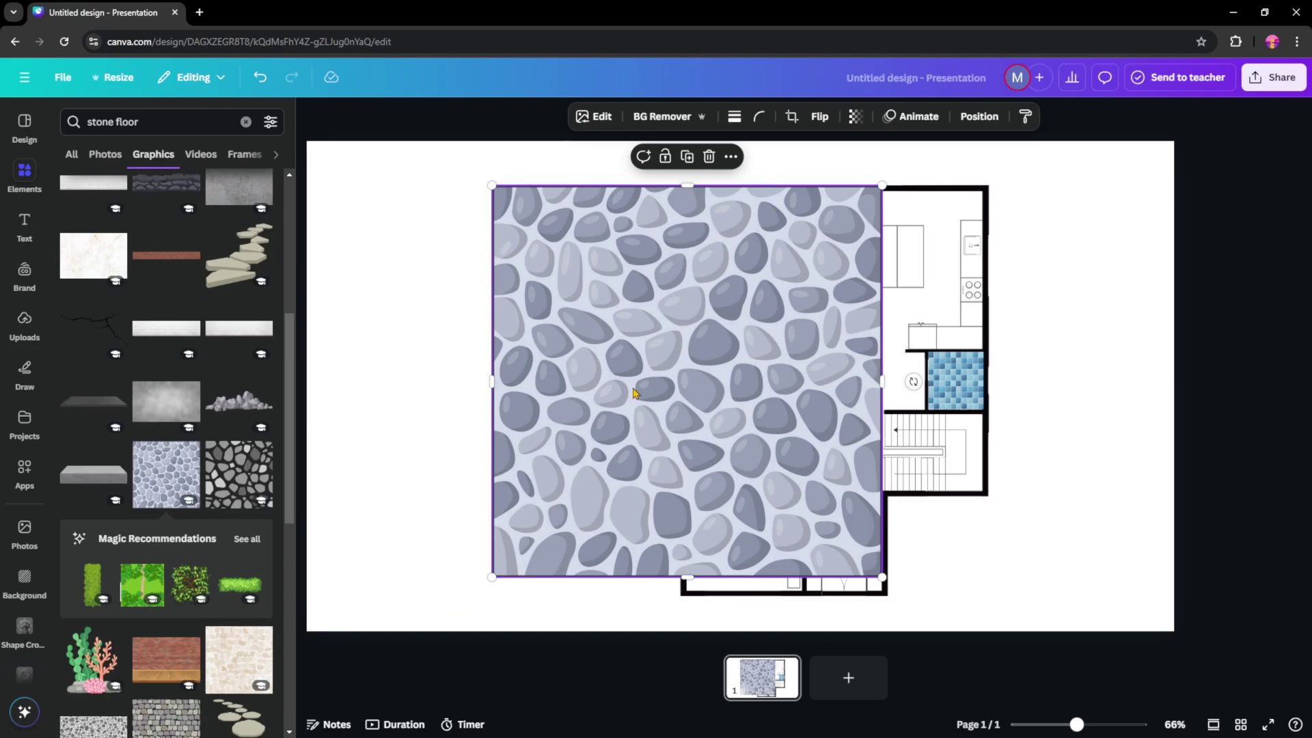
{"action": "key", "text": "Delete"}
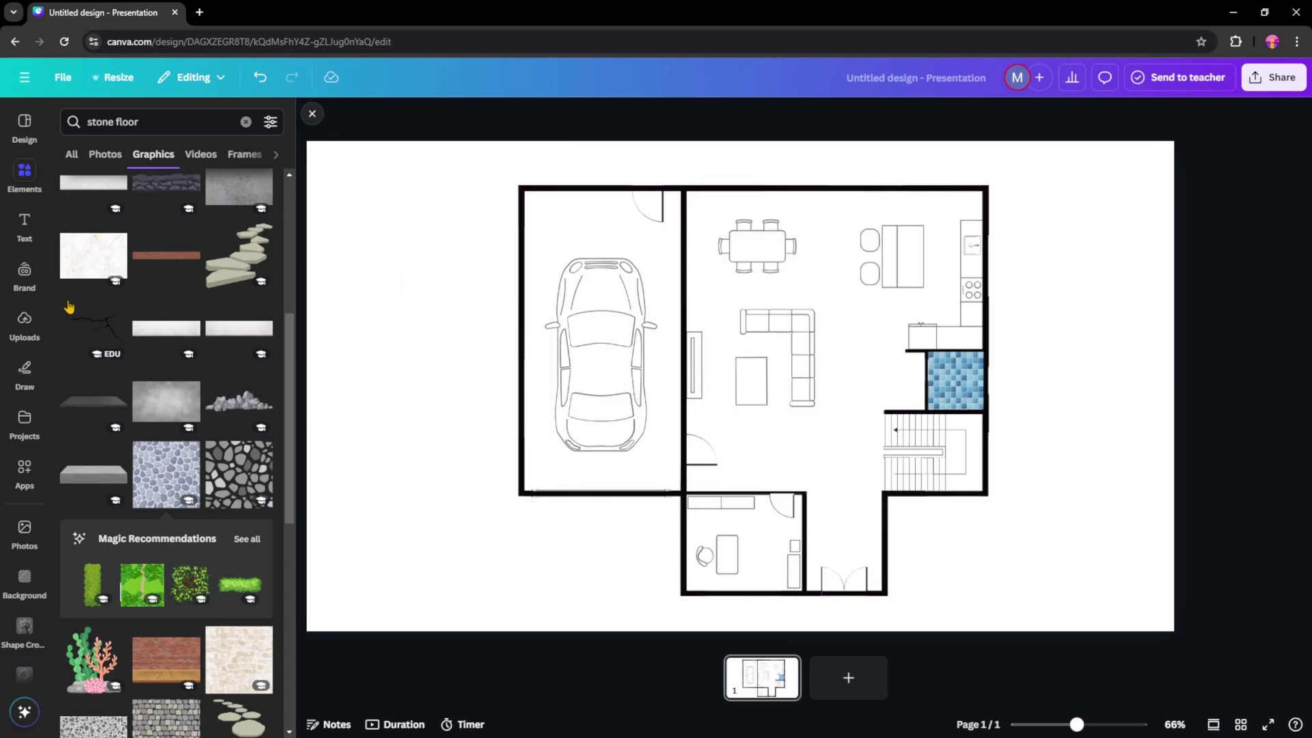
Add the wide grey stone paving graphic, shrink and rotate it upright, and place it in the garage's upper-left corner.
{"action": "scroll", "coordinate": [205, 337], "scroll_direction": "down", "scroll_amount": 2}
{"action": "scroll", "coordinate": [204, 337], "scroll_direction": "down", "scroll_amount": 5}
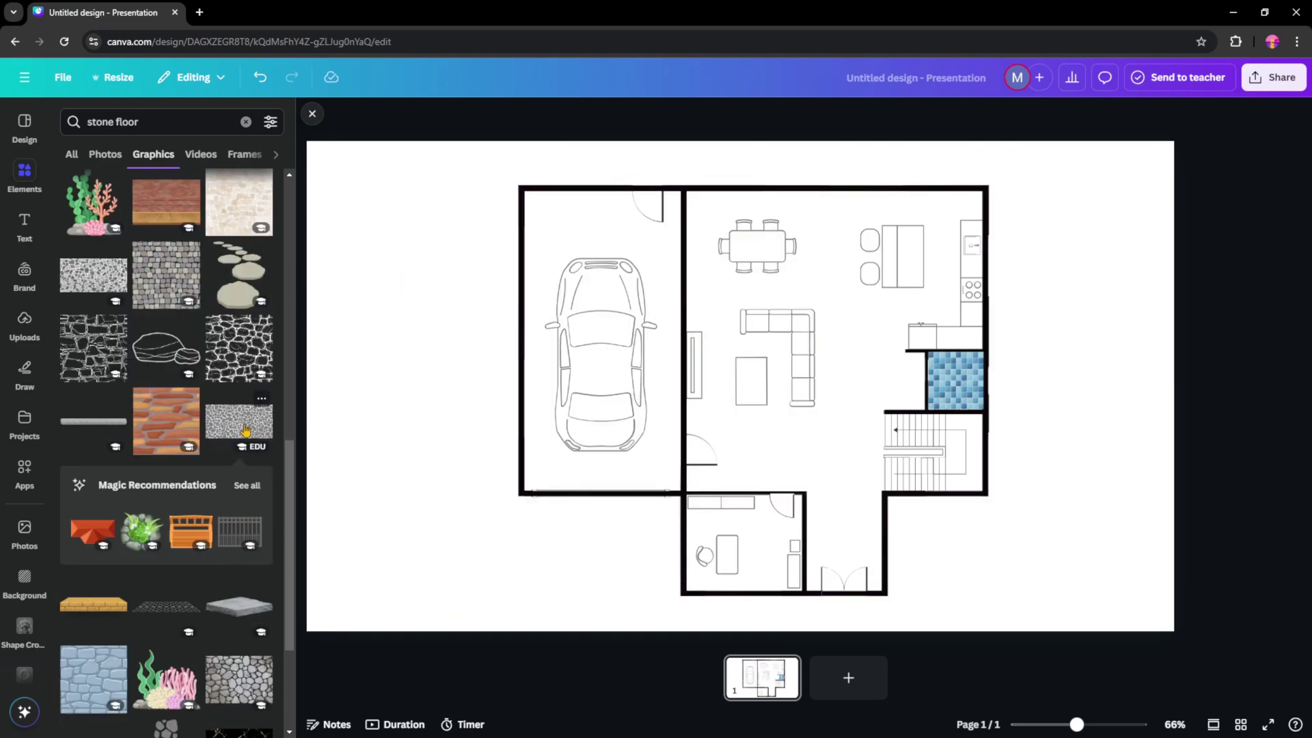
{"action": "left_click", "coordinate": [233, 429]}
{"action": "left_click_drag", "start_coordinate": [1117, 190], "coordinate": [610, 304]}
{"action": "left_click_drag", "start_coordinate": [602, 372], "coordinate": [558, 264]}
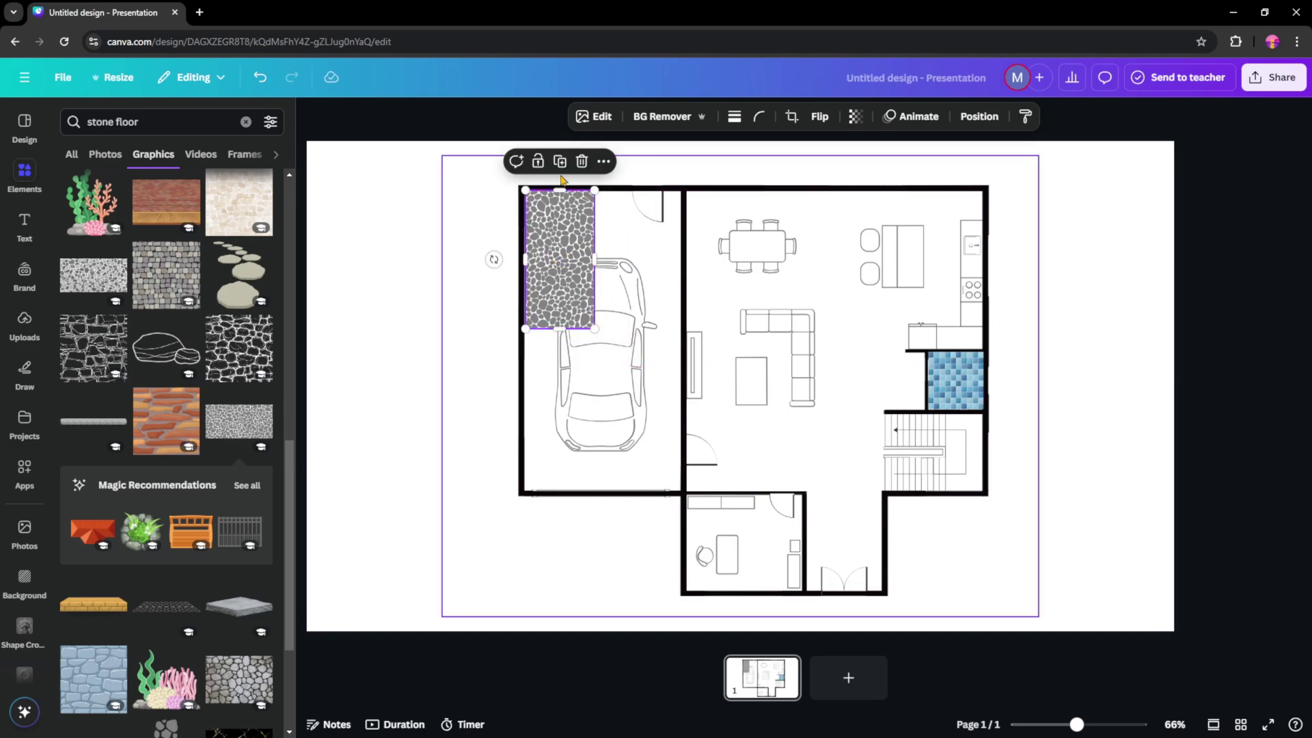
Duplicate the grey stone texture and arrange the copies as a two-by-two block over the garage floor.
{"action": "left_click_drag", "start_coordinate": [562, 201], "coordinate": [554, 332]}
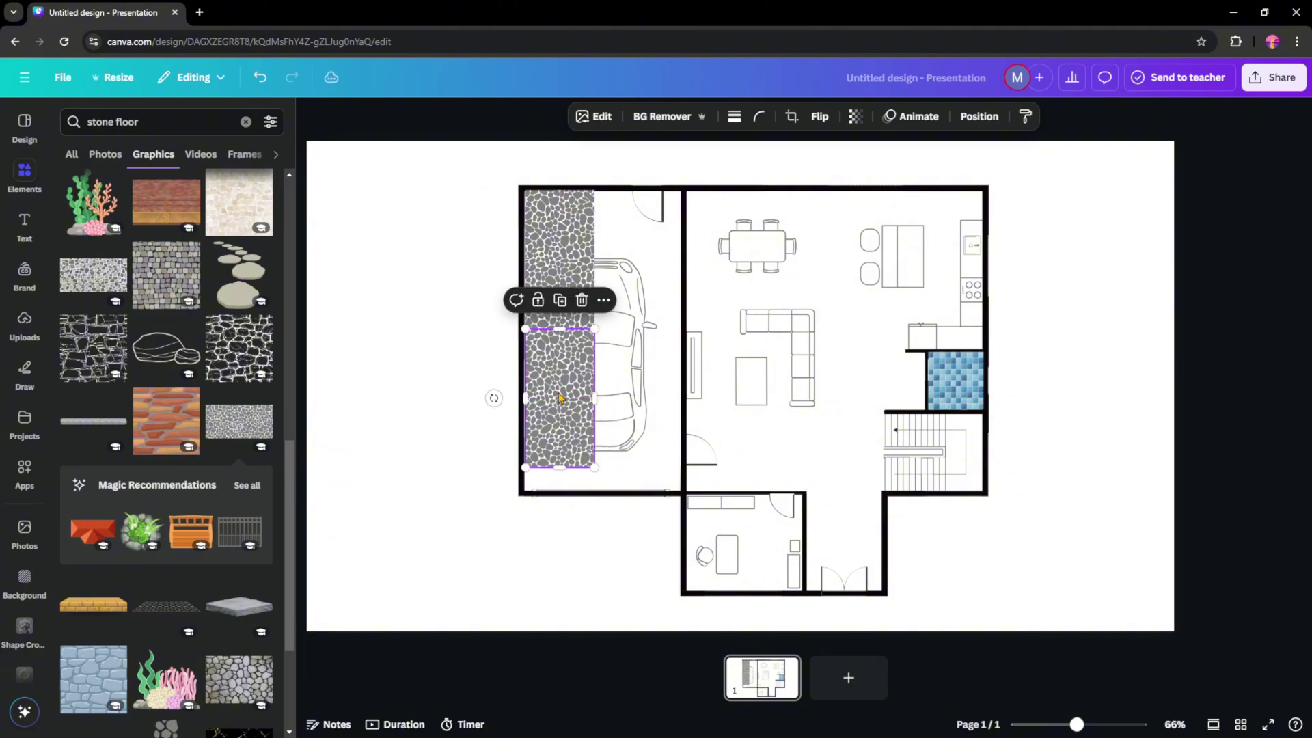
{"action": "left_click", "coordinate": [560, 300]}
{"action": "left_click_drag", "start_coordinate": [547, 519], "coordinate": [624, 243]}
{"action": "left_click", "coordinate": [629, 299]}
{"action": "left_click", "coordinate": [625, 377]}
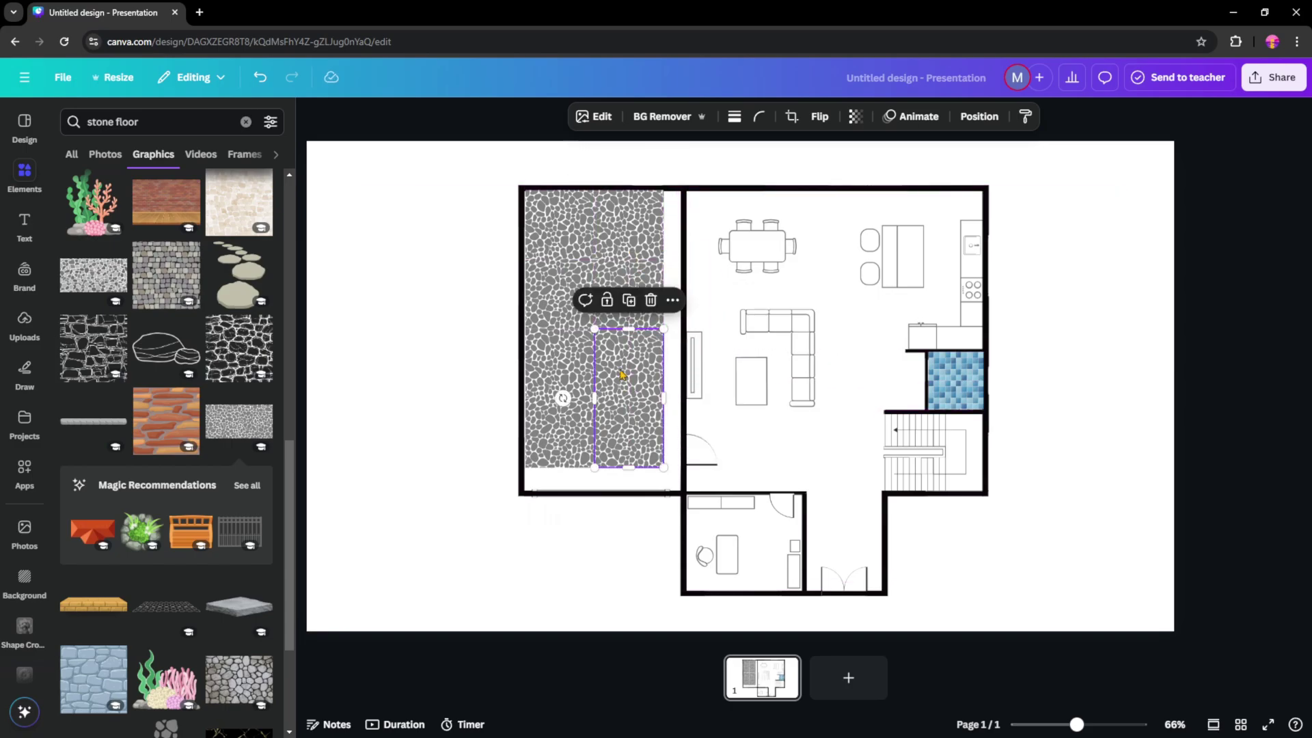
{"action": "left_click", "coordinate": [564, 363], "text": "shift"}
{"action": "left_click", "coordinate": [554, 321], "text": "shift"}
{"action": "left_click_drag", "start_coordinate": [664, 329], "coordinate": [676, 328]}
{"action": "key", "text": "ctrl+z"}
Select all four stone textures and stretch them together to about 342 by 663 to fill the garage.
{"action": "left_click", "coordinate": [629, 293]}
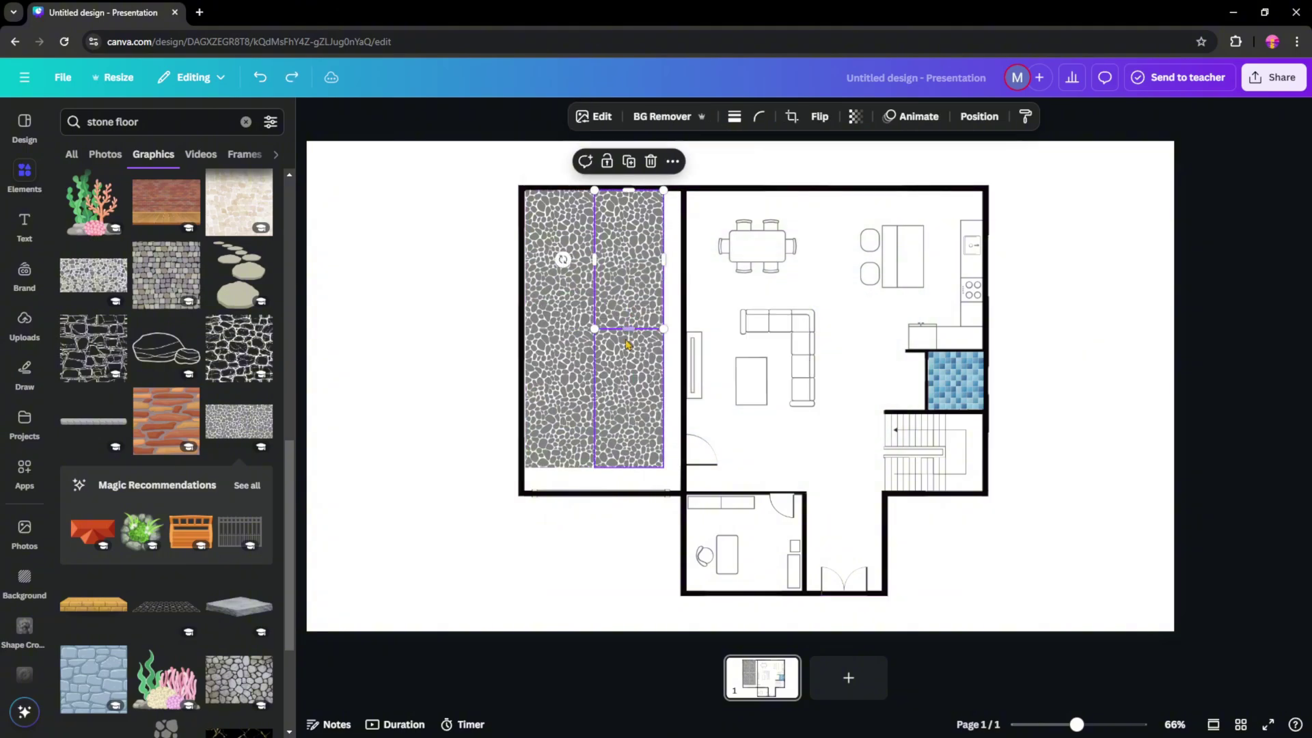
{"action": "left_click", "coordinate": [625, 366], "text": "shift"}
{"action": "left_click_drag", "start_coordinate": [661, 330], "coordinate": [678, 330]}
{"action": "left_click_drag", "start_coordinate": [602, 469], "coordinate": [601, 491]}
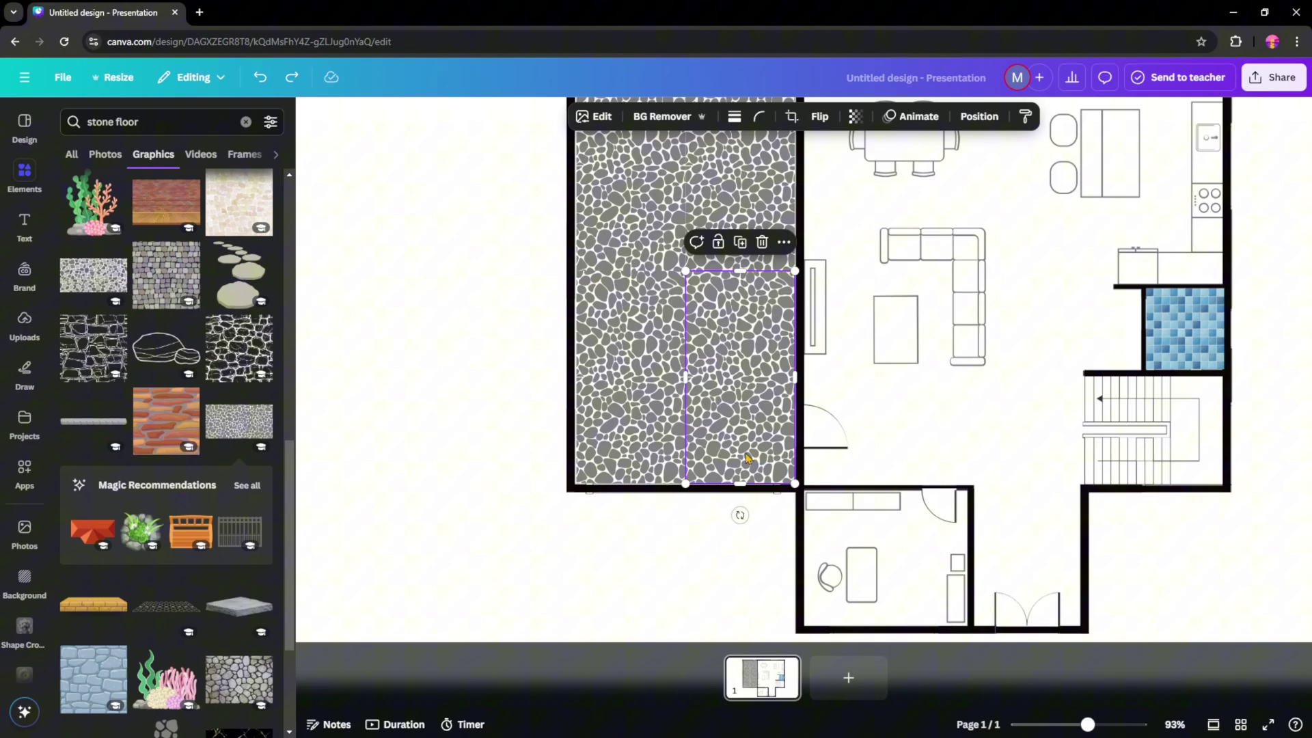
{"action": "left_click", "coordinate": [598, 525]}
Select the four stone textures in the layer list and group them.
{"action": "scroll", "coordinate": [546, 454], "scroll_direction": "down", "scroll_amount": 4}
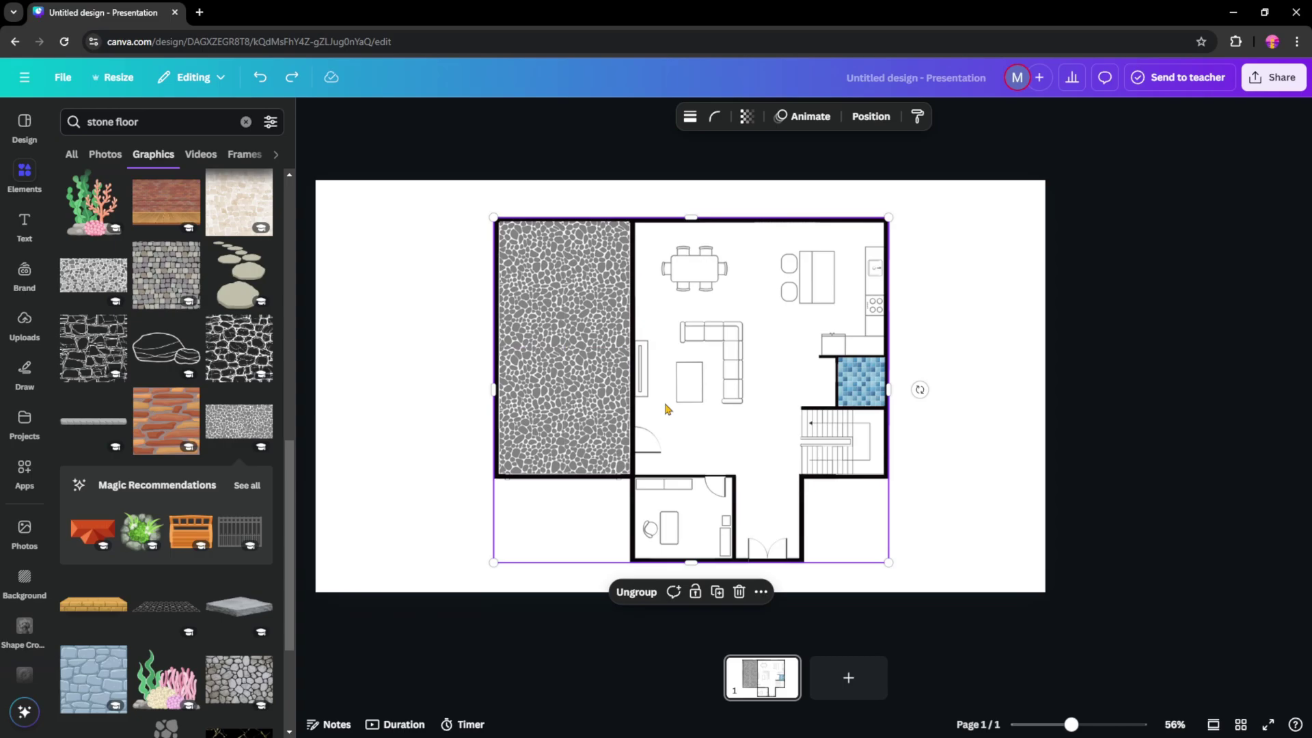
{"action": "left_click", "coordinate": [450, 318]}
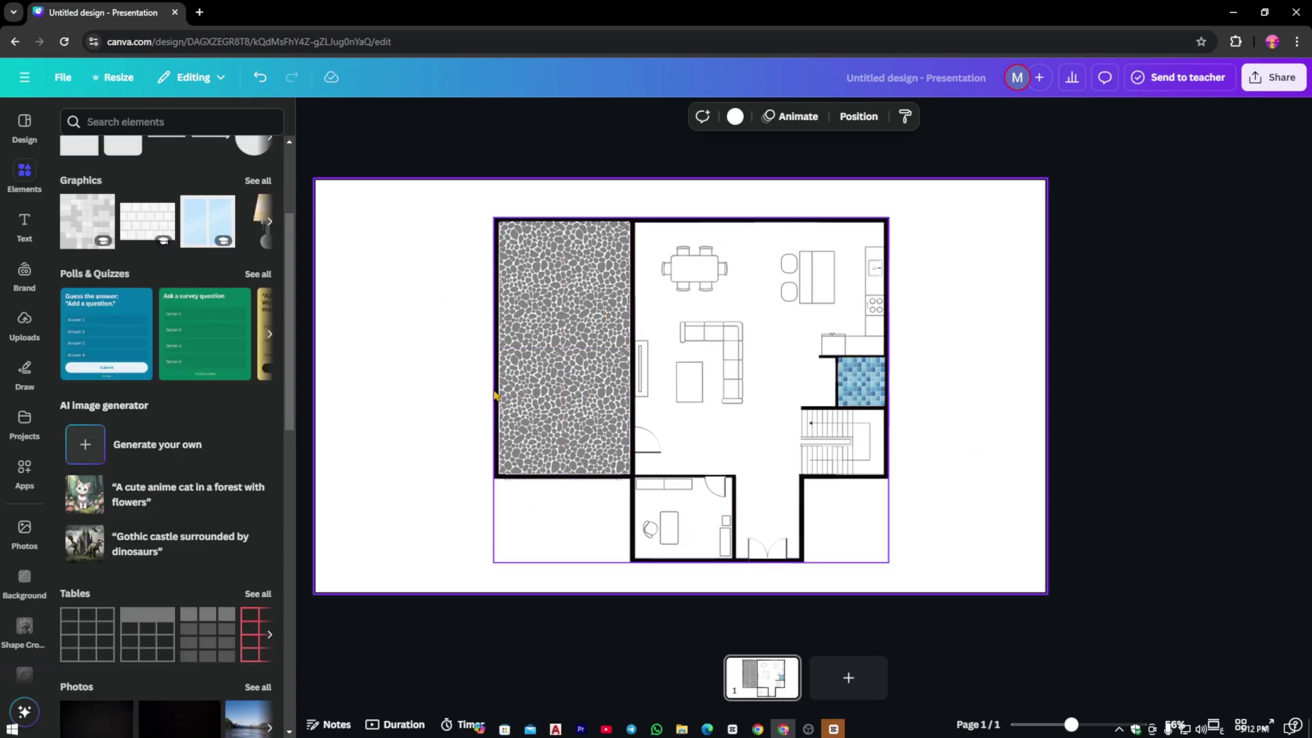
{"action": "key", "text": "alt+1"}
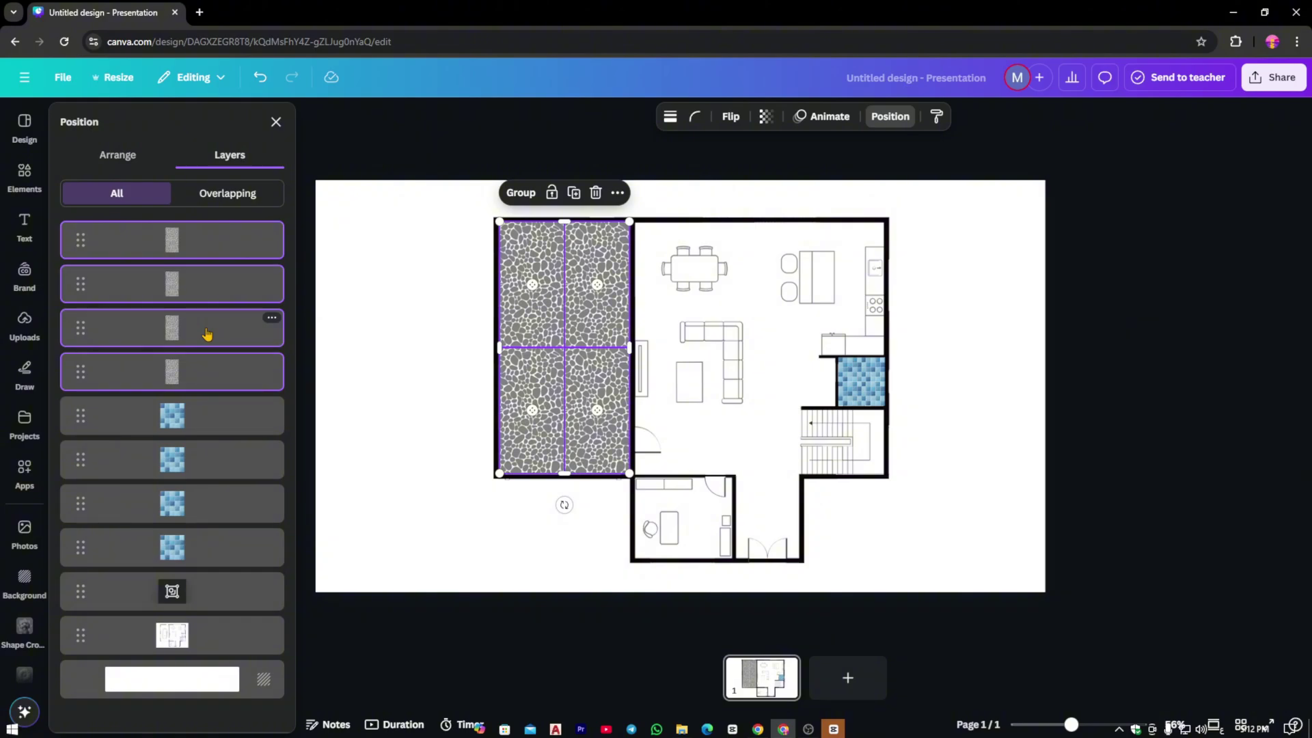
{"action": "right_click", "coordinate": [207, 333]}
{"action": "left_click", "coordinate": [293, 565]}
Select the four blue bathroom tiles in the layer list and group them.
{"action": "left_click", "coordinate": [188, 293]}
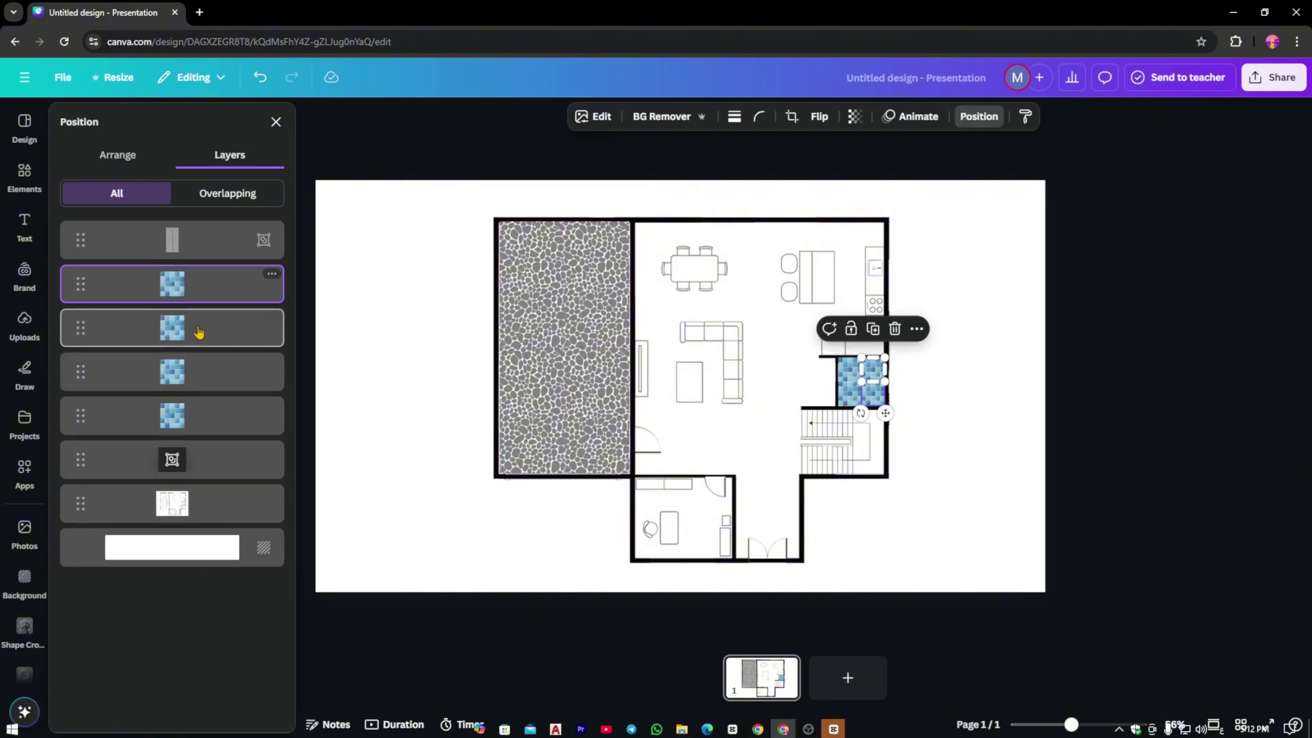
{"action": "left_click", "coordinate": [197, 421], "text": "shift"}
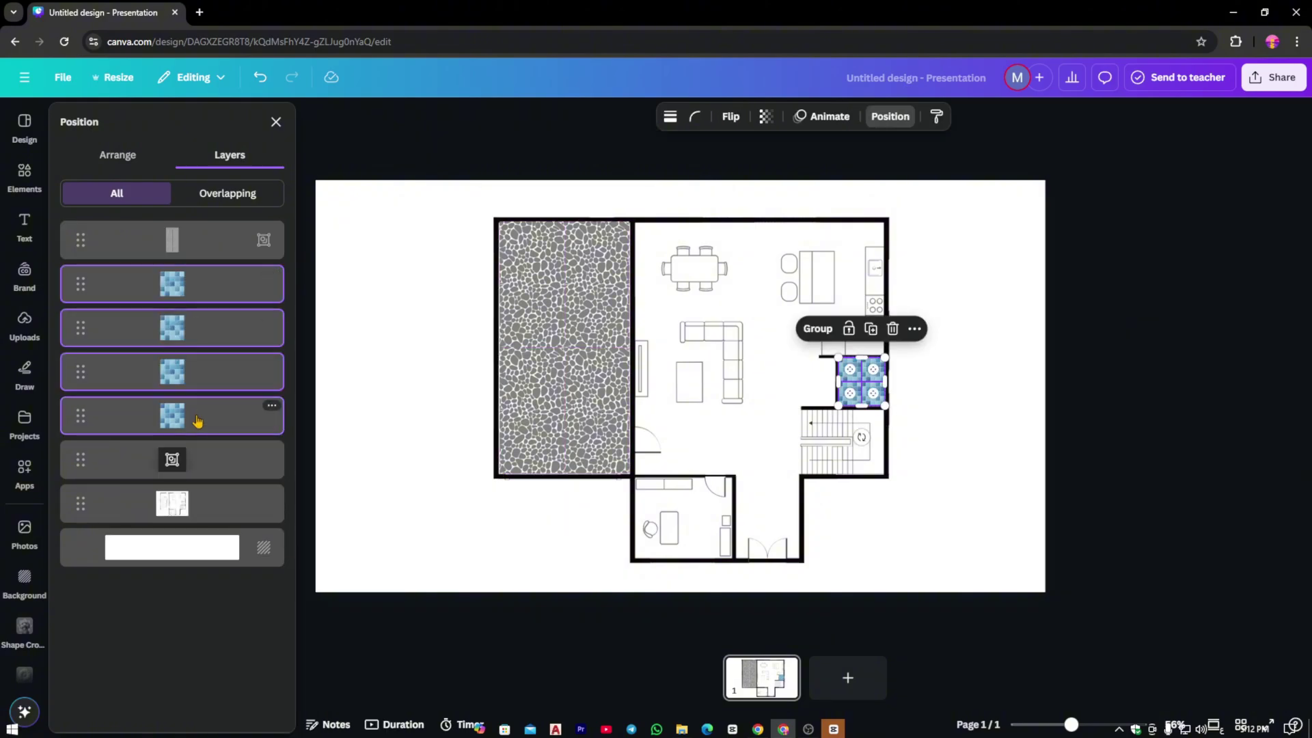
{"action": "right_click", "coordinate": [189, 373]}
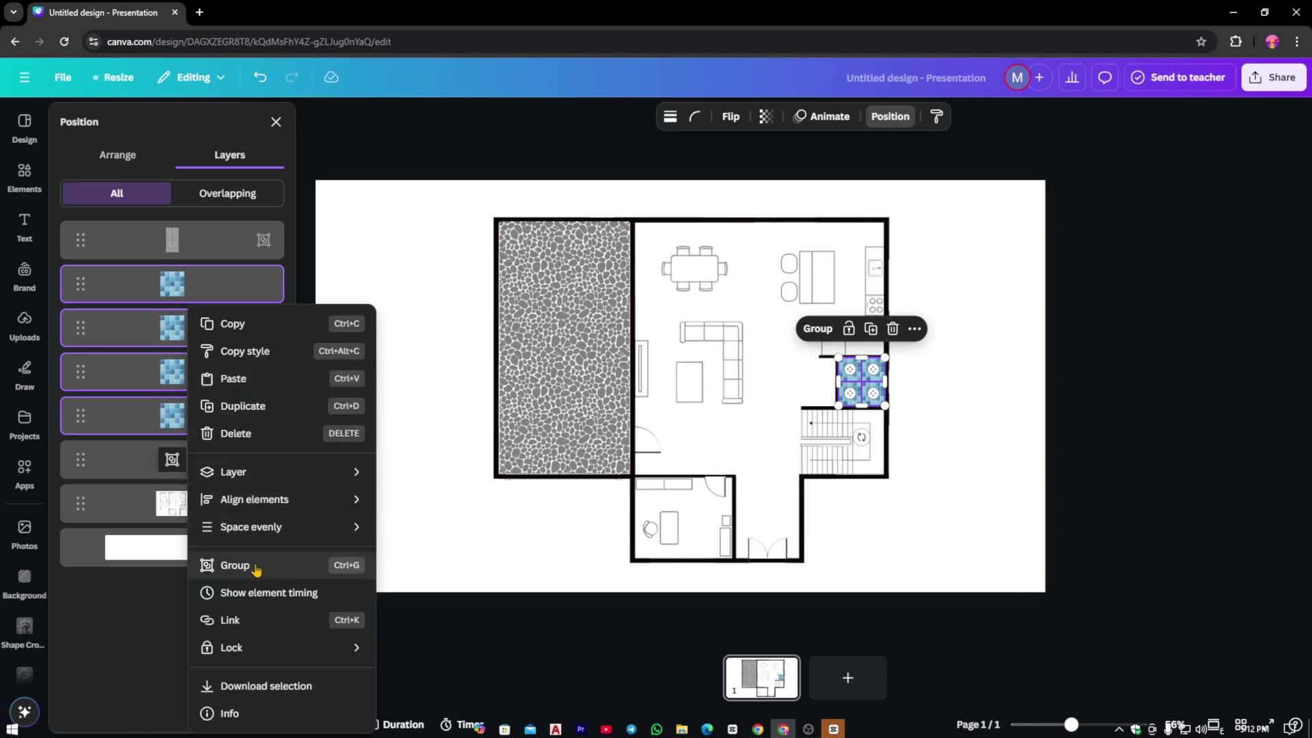
{"action": "left_click", "coordinate": [280, 565]}
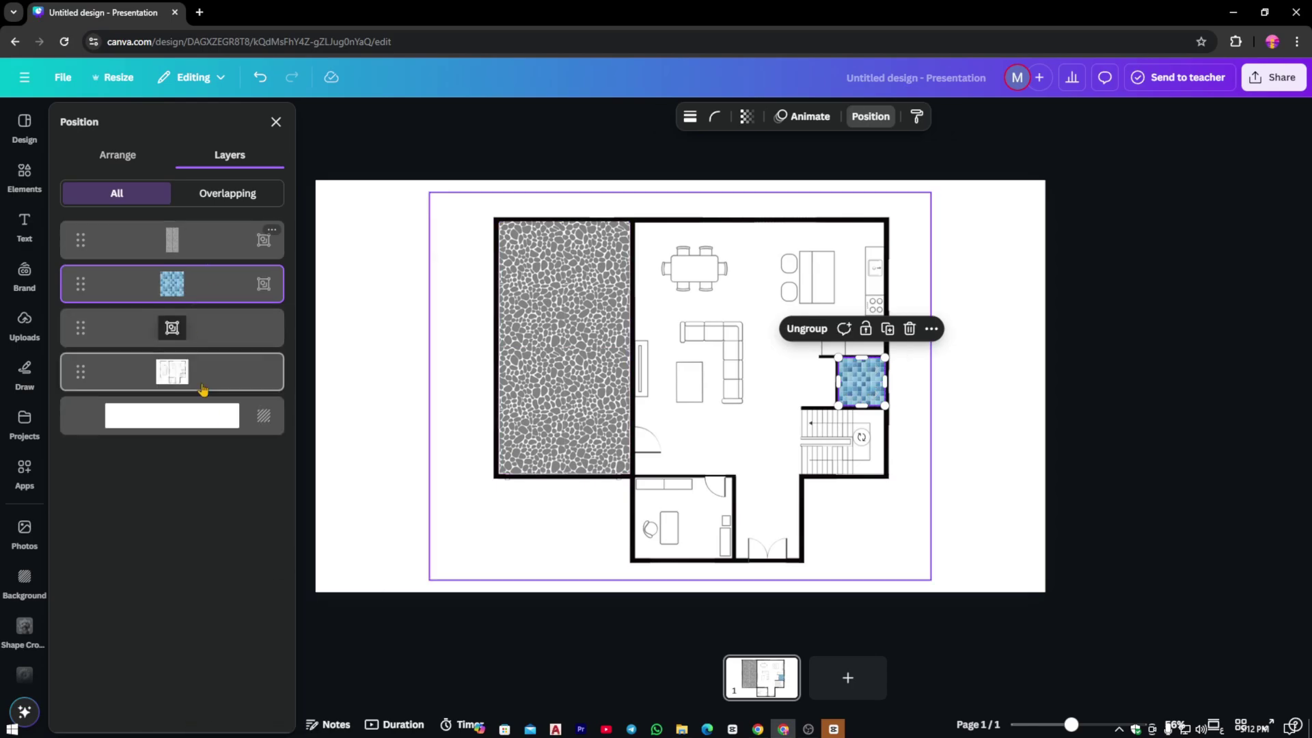
Lock the group of black wall strips in place.
{"action": "left_click", "coordinate": [525, 219]}
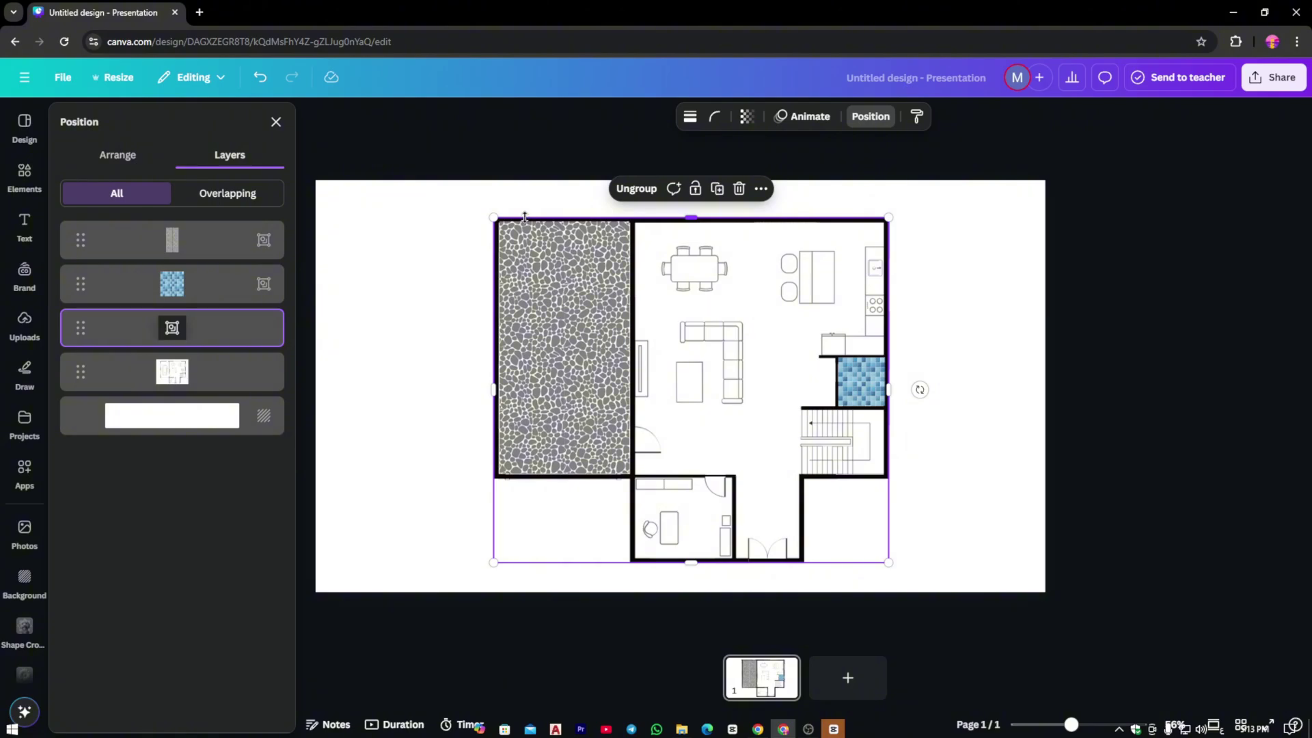
{"action": "right_click", "coordinate": [525, 217]}
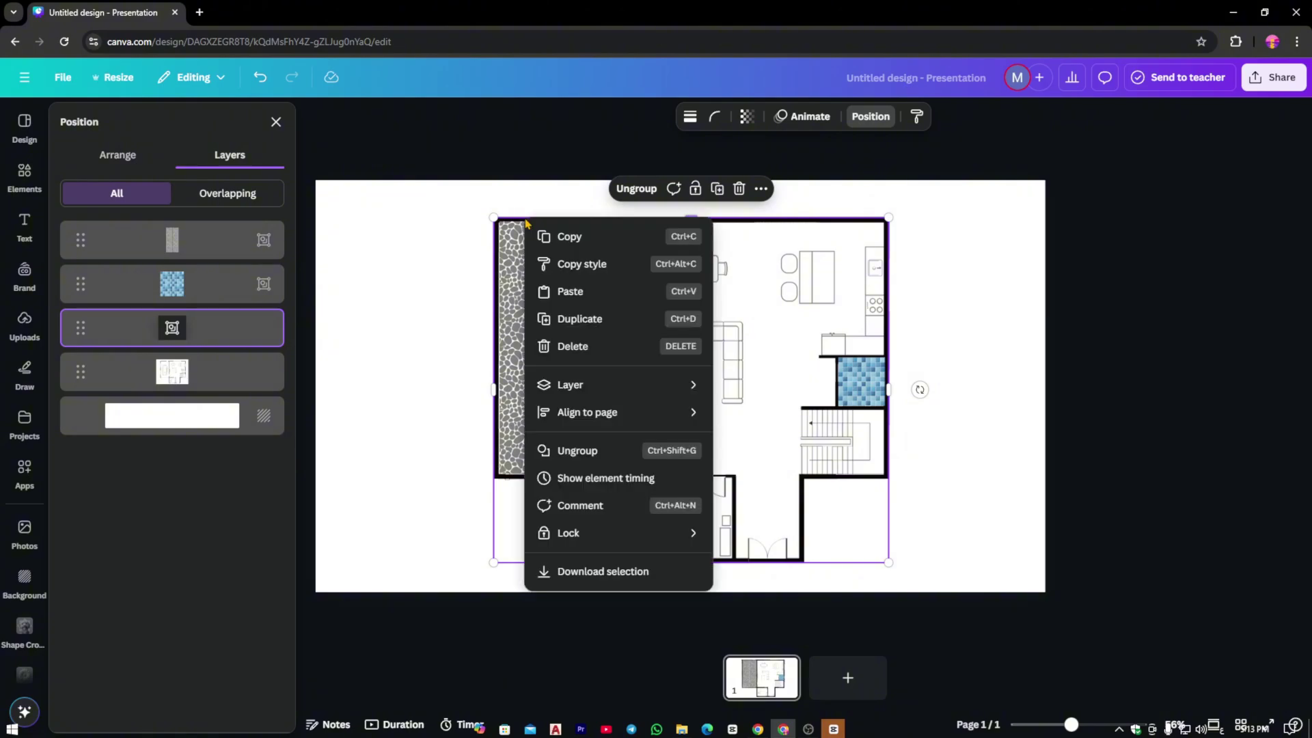
{"action": "mouse_move", "coordinate": [636, 534]}
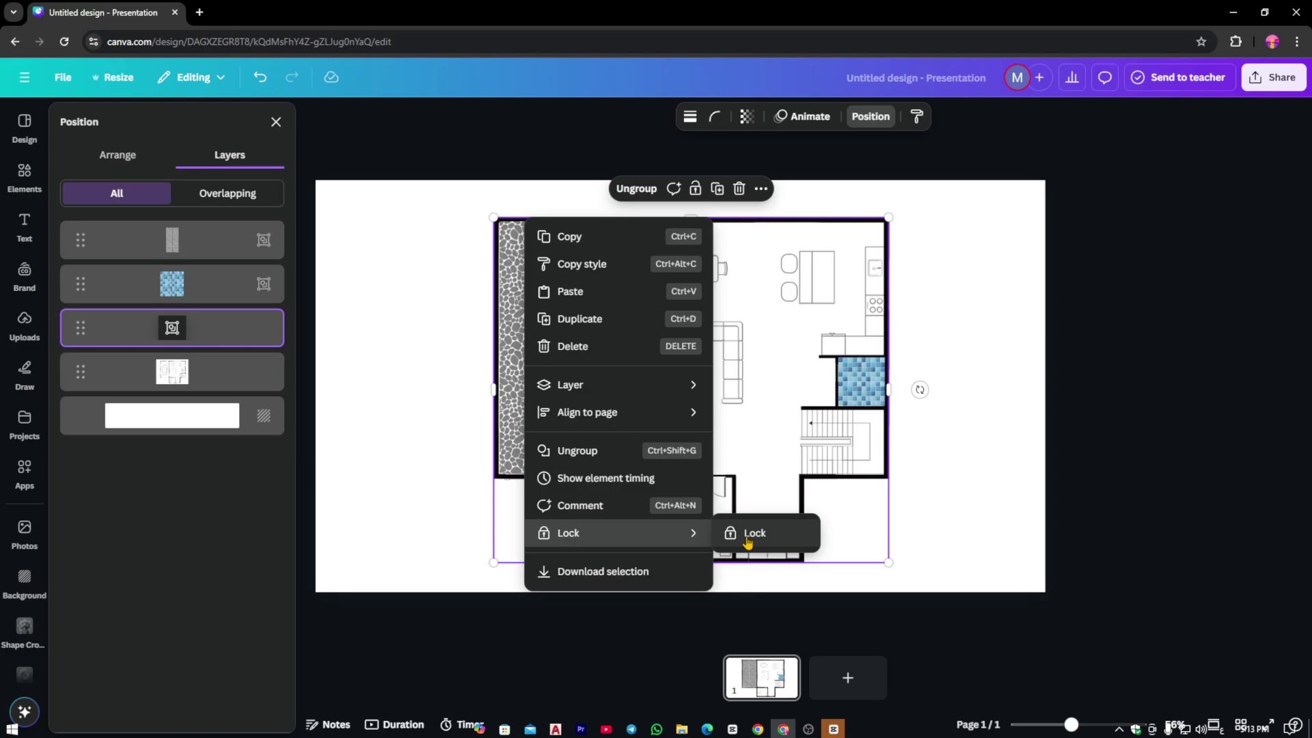
{"action": "left_click", "coordinate": [727, 533]}
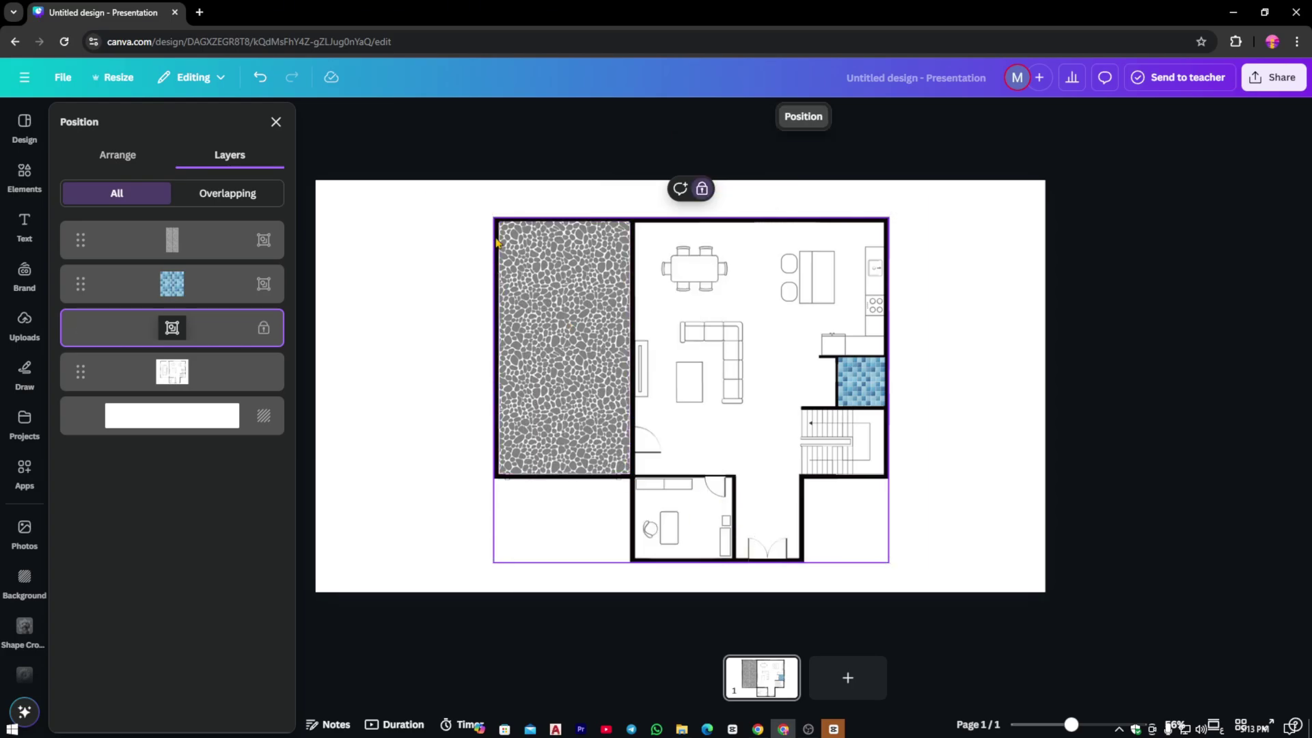
{"action": "left_click", "coordinate": [637, 220]}
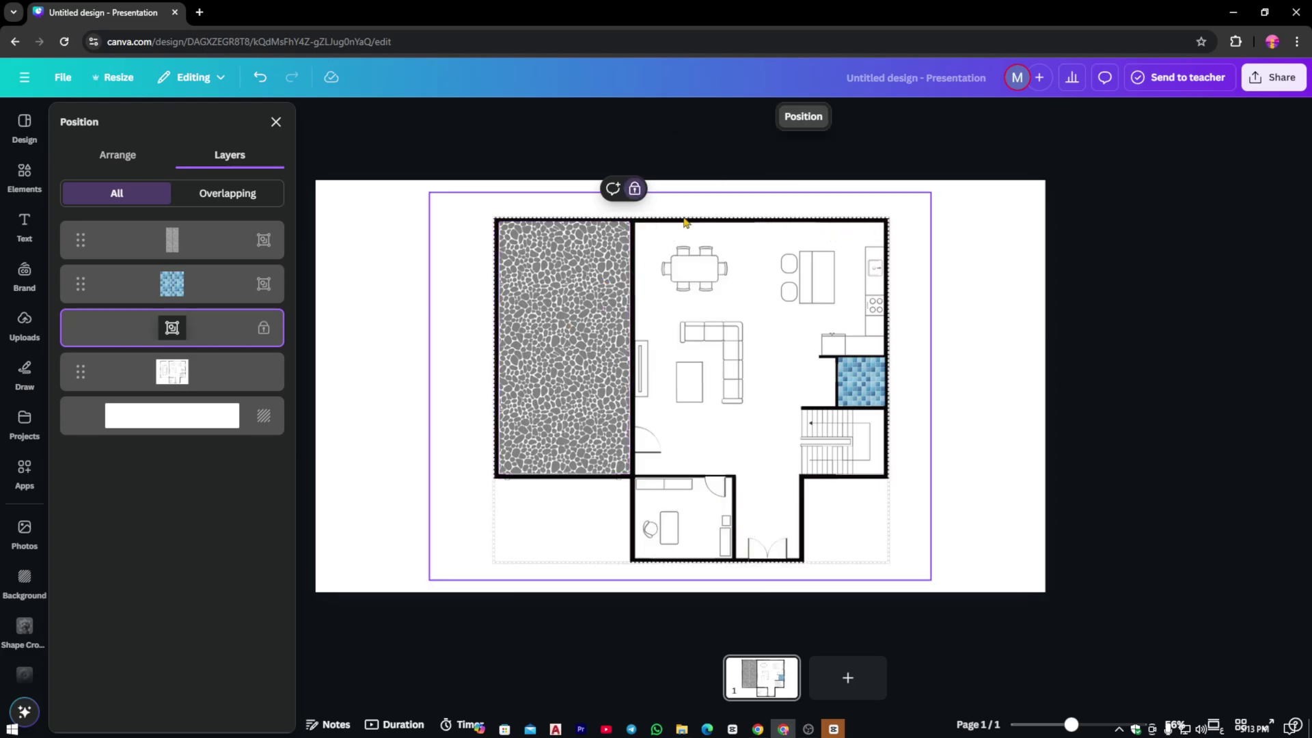
{"action": "left_click_drag", "start_coordinate": [685, 214], "coordinate": [686, 245]}
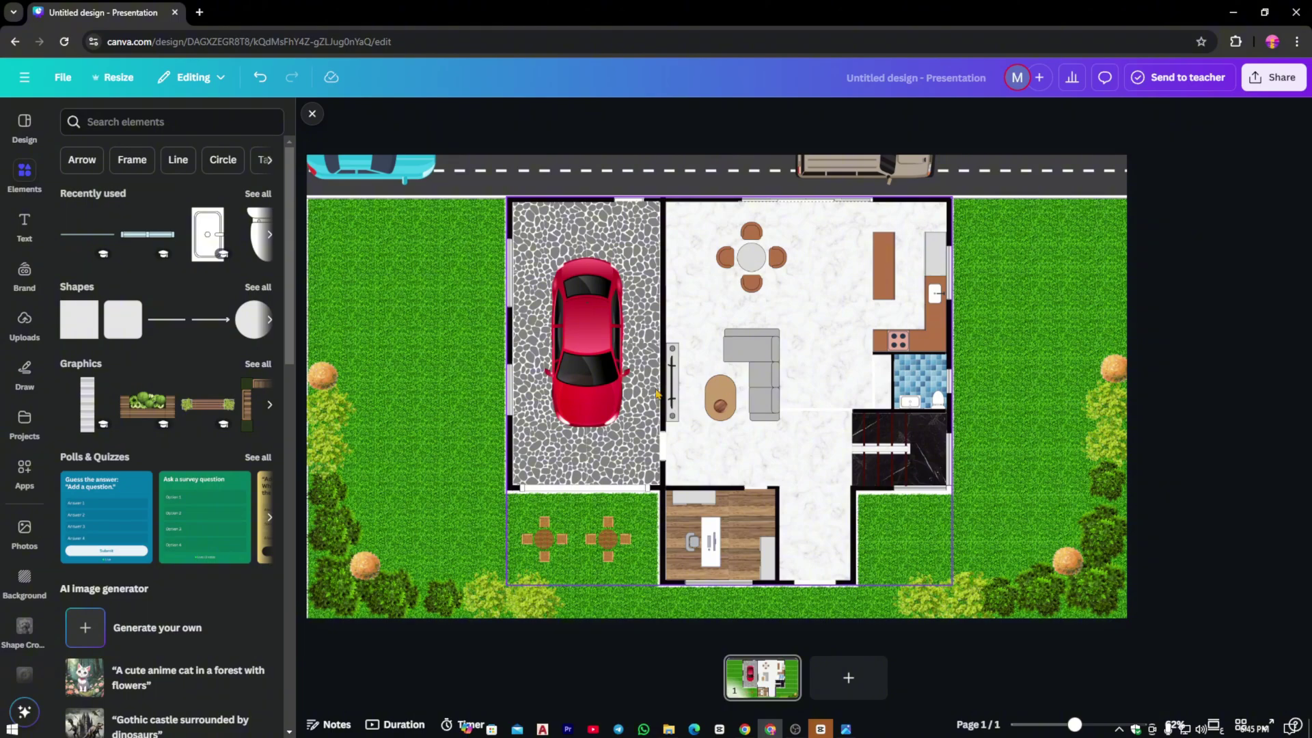
Search the elements for "shadow effects" and limit the results to graphics.
{"action": "left_click", "coordinate": [195, 124]}
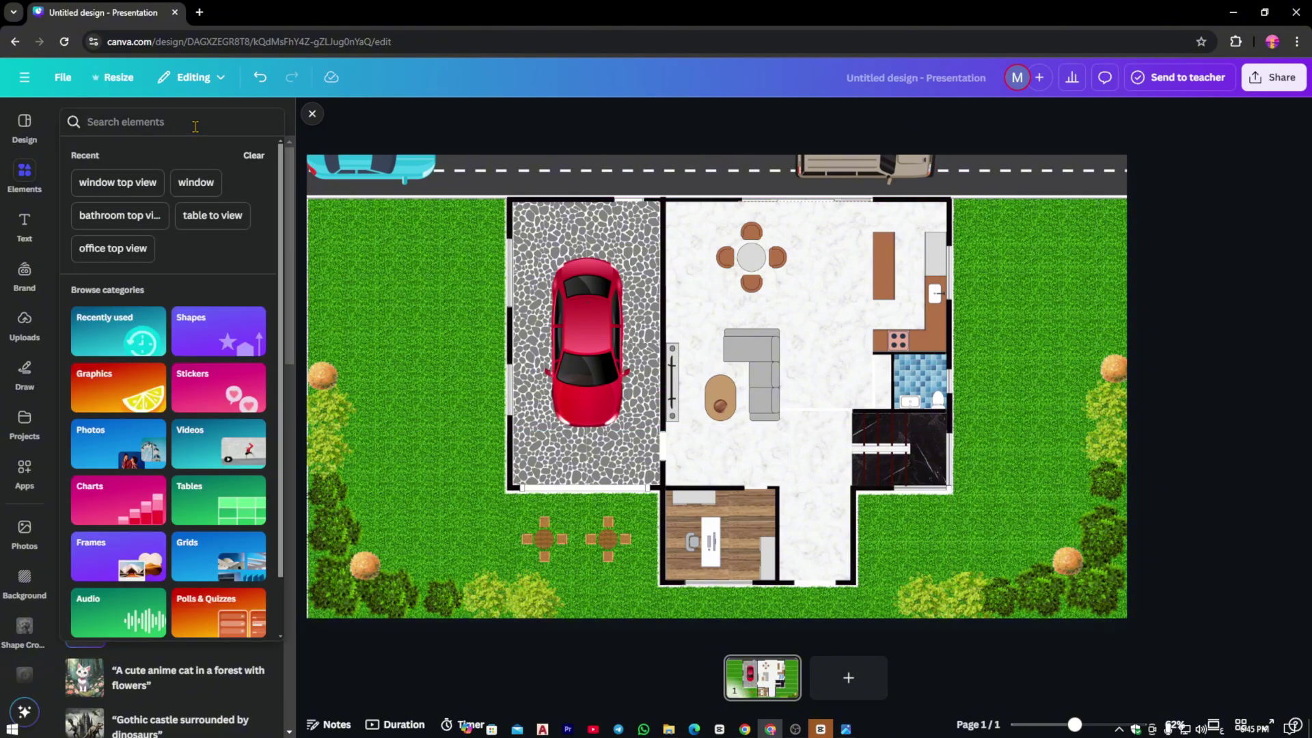
{"action": "type", "text": "shadow"}
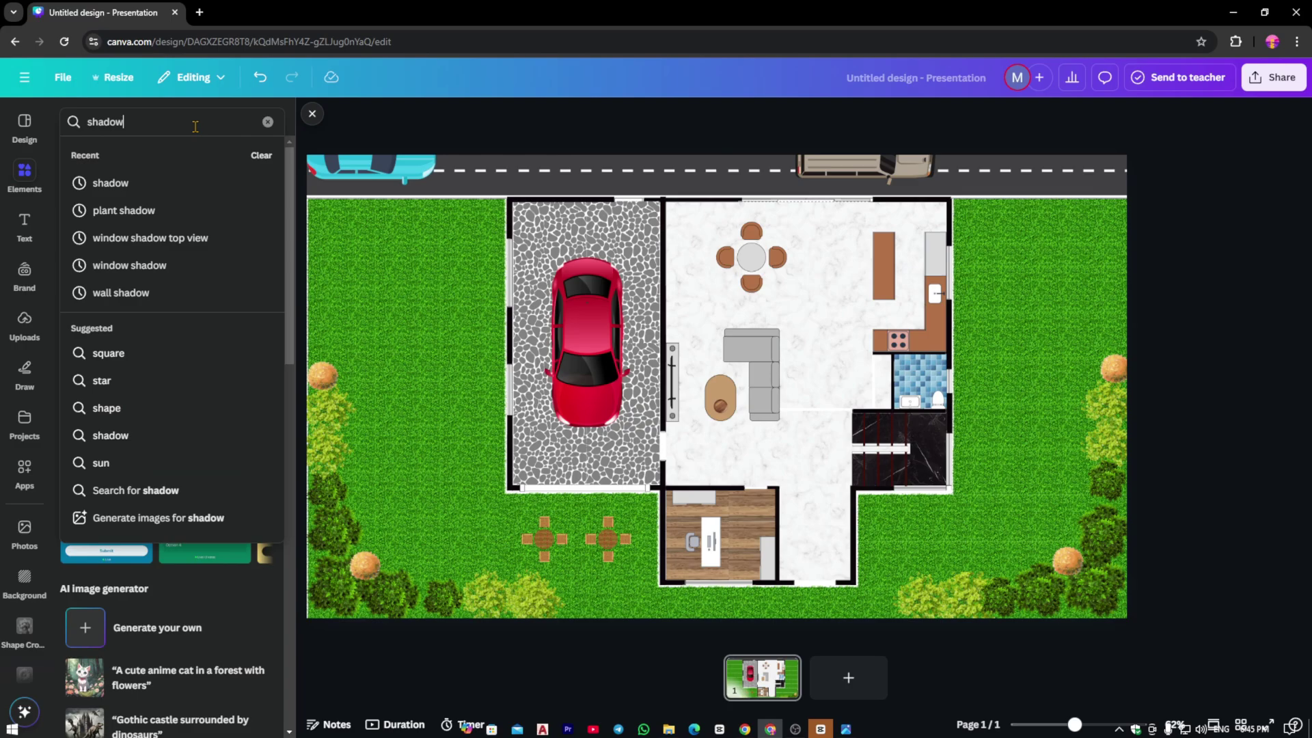
{"action": "type", "text": " effects"}
{"action": "key", "text": "Return"}
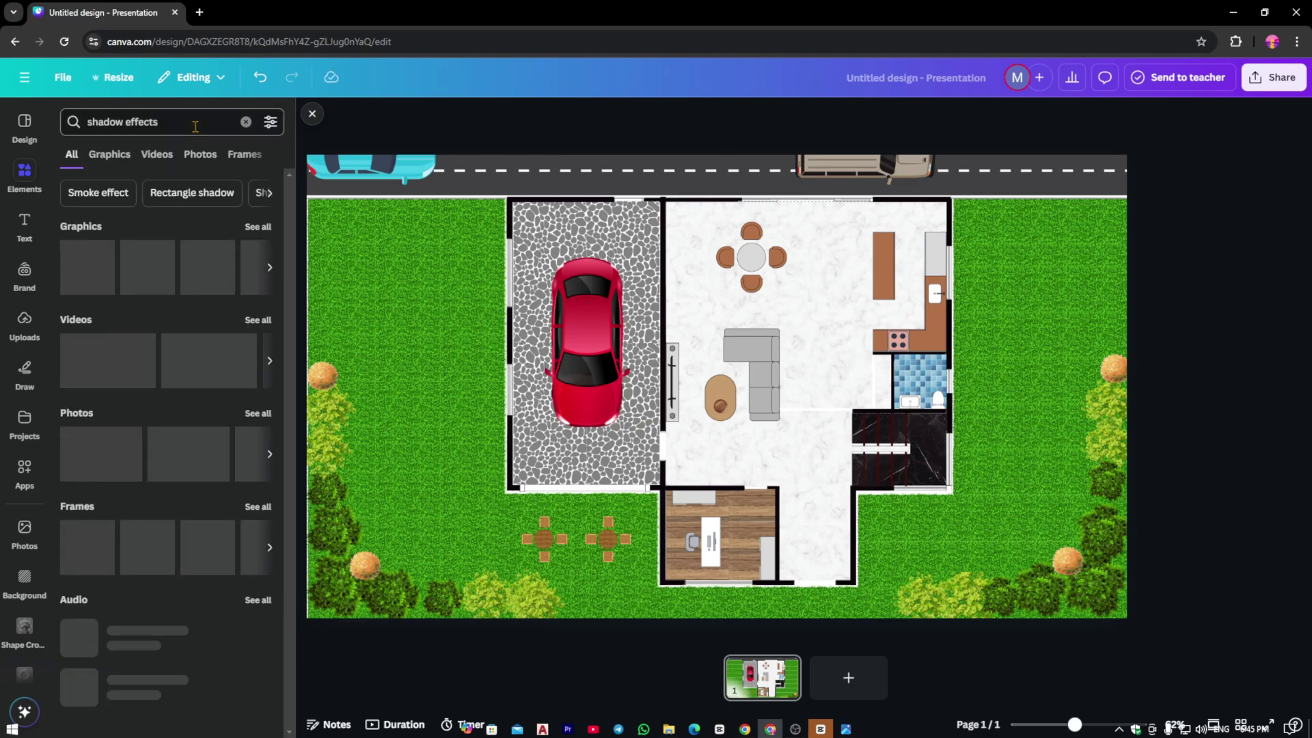
{"action": "left_click", "coordinate": [109, 156]}
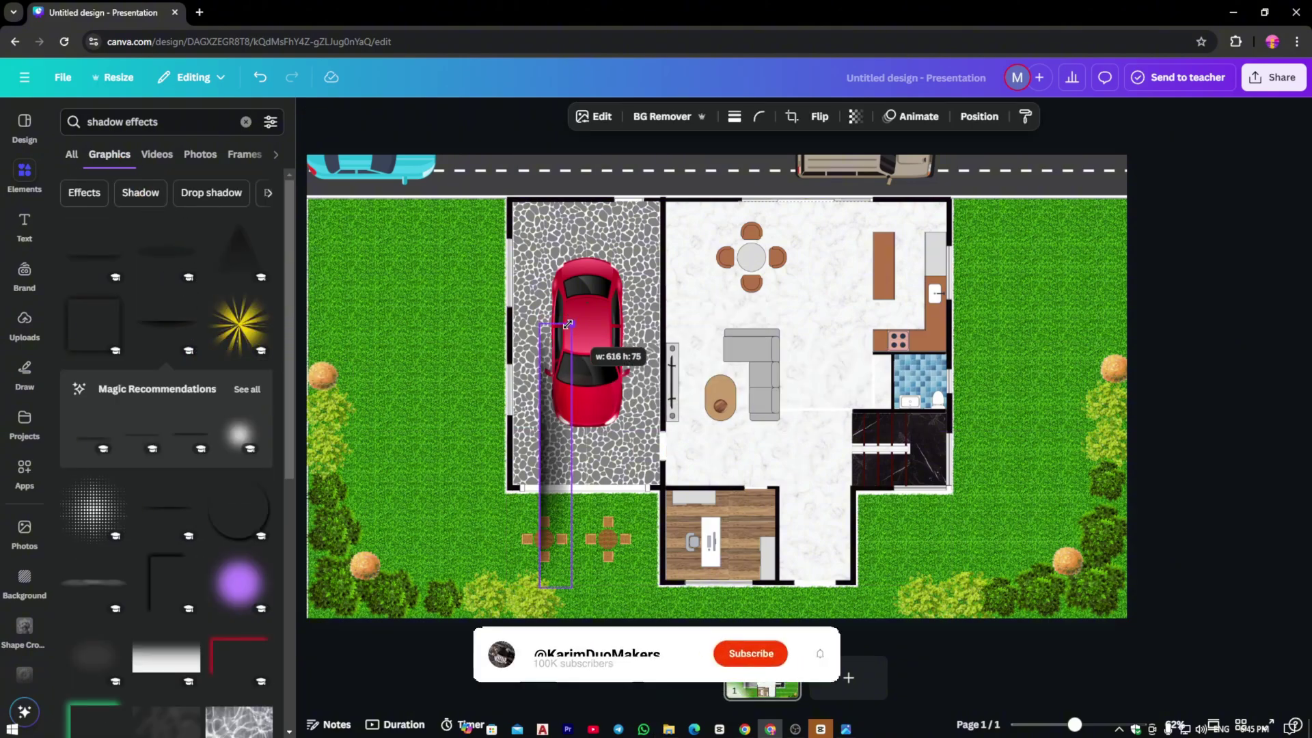
Position and adjust the soft shadow graphic around the red car in the garage.
{"action": "left_click_drag", "start_coordinate": [571, 334], "coordinate": [568, 355]}
{"action": "left_click_drag", "start_coordinate": [558, 447], "coordinate": [531, 355]}
{"action": "left_click_drag", "start_coordinate": [615, 444], "coordinate": [615, 434]}
{"action": "left_click_drag", "start_coordinate": [613, 457], "coordinate": [610, 265]}
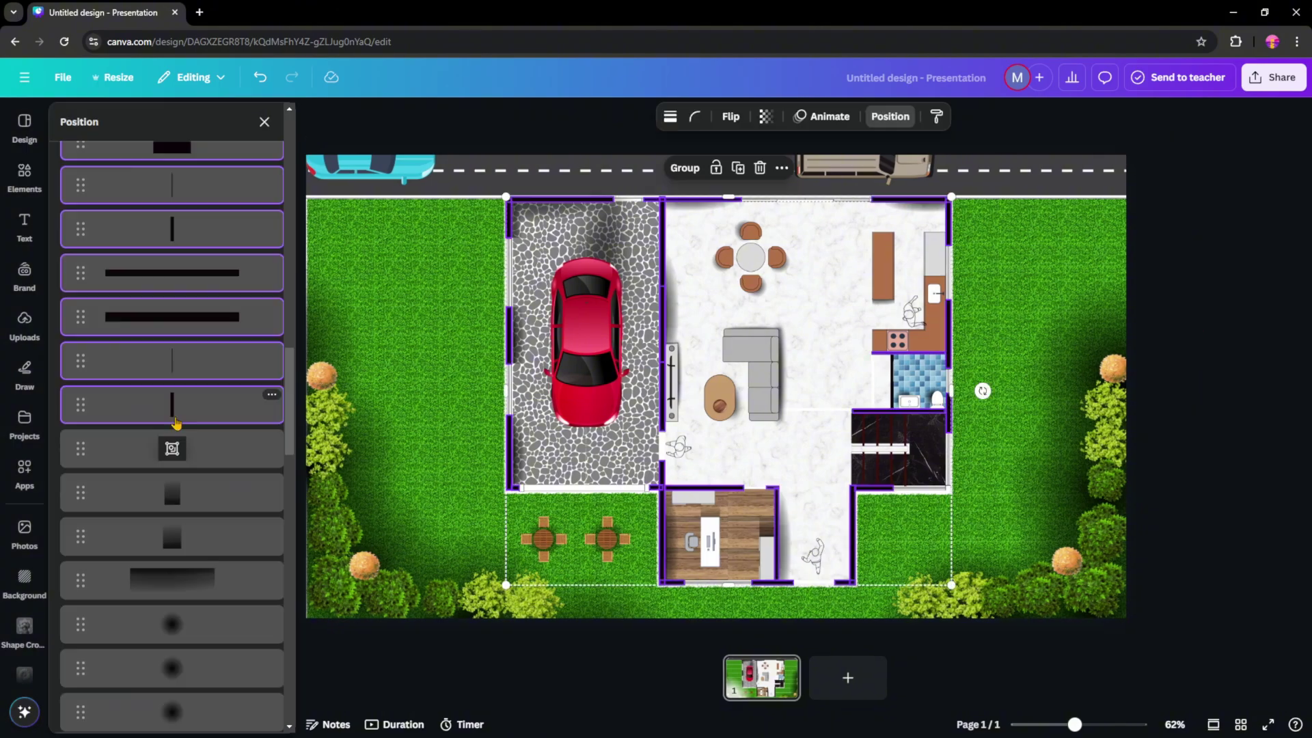
Ungroup the furniture group and the unlabelled group above the stair lines in the layer list.
{"action": "left_click", "coordinate": [173, 448]}
{"action": "right_click", "coordinate": [174, 448]}
{"action": "left_click", "coordinate": [254, 566]}
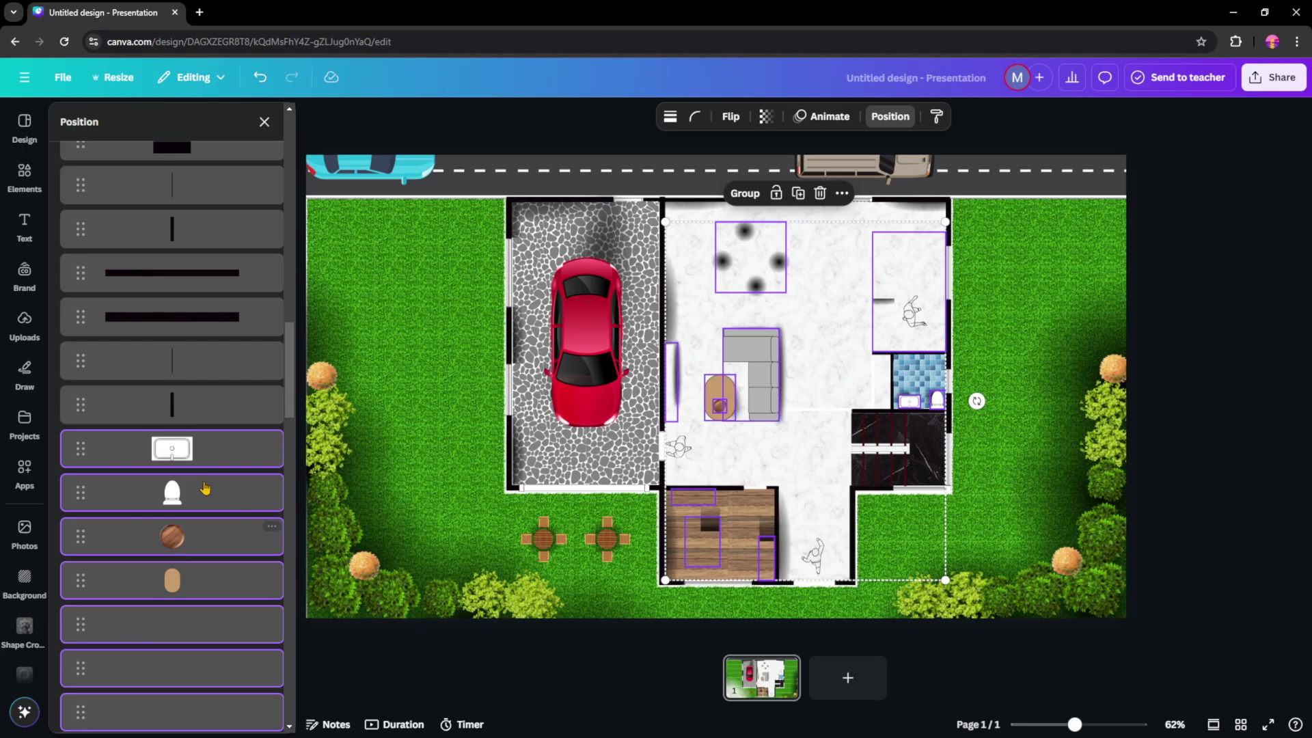
{"action": "scroll", "coordinate": [198, 451], "scroll_direction": "down", "scroll_amount": 10}
{"action": "scroll", "coordinate": [199, 447], "scroll_direction": "down", "scroll_amount": 2}
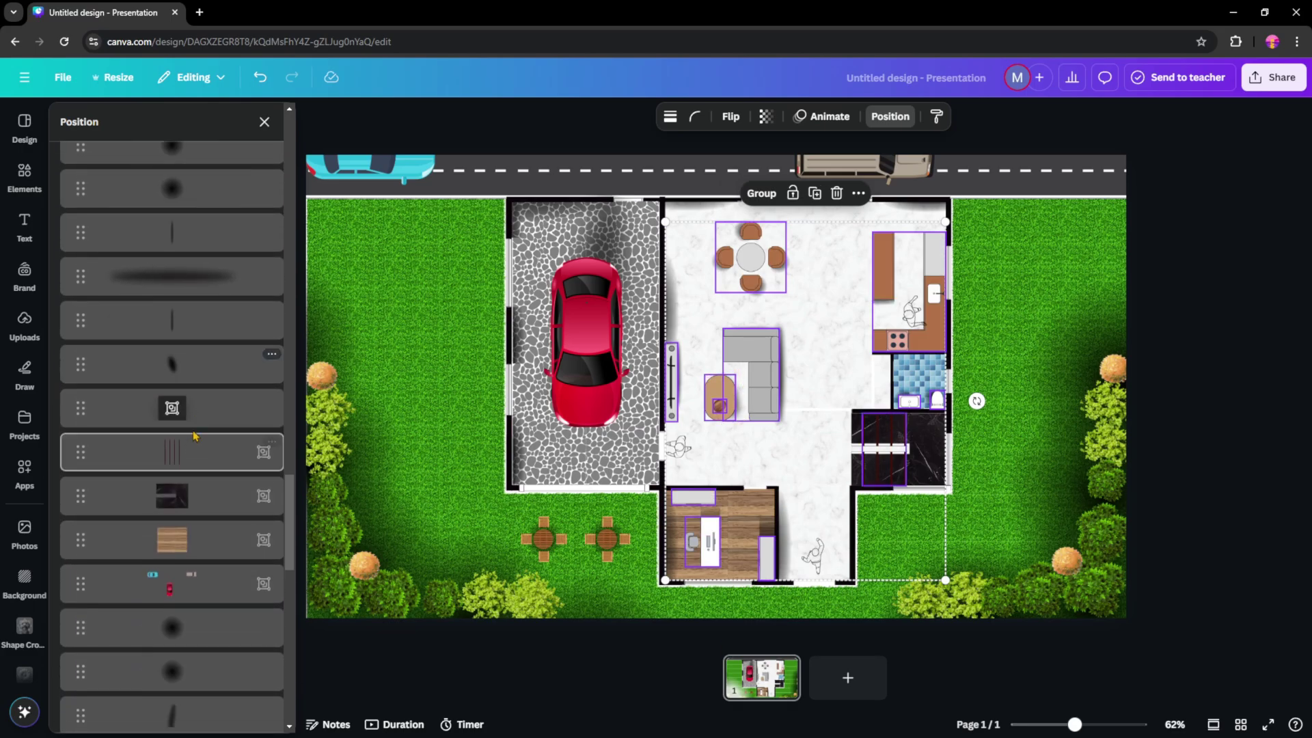
{"action": "right_click", "coordinate": [185, 415]}
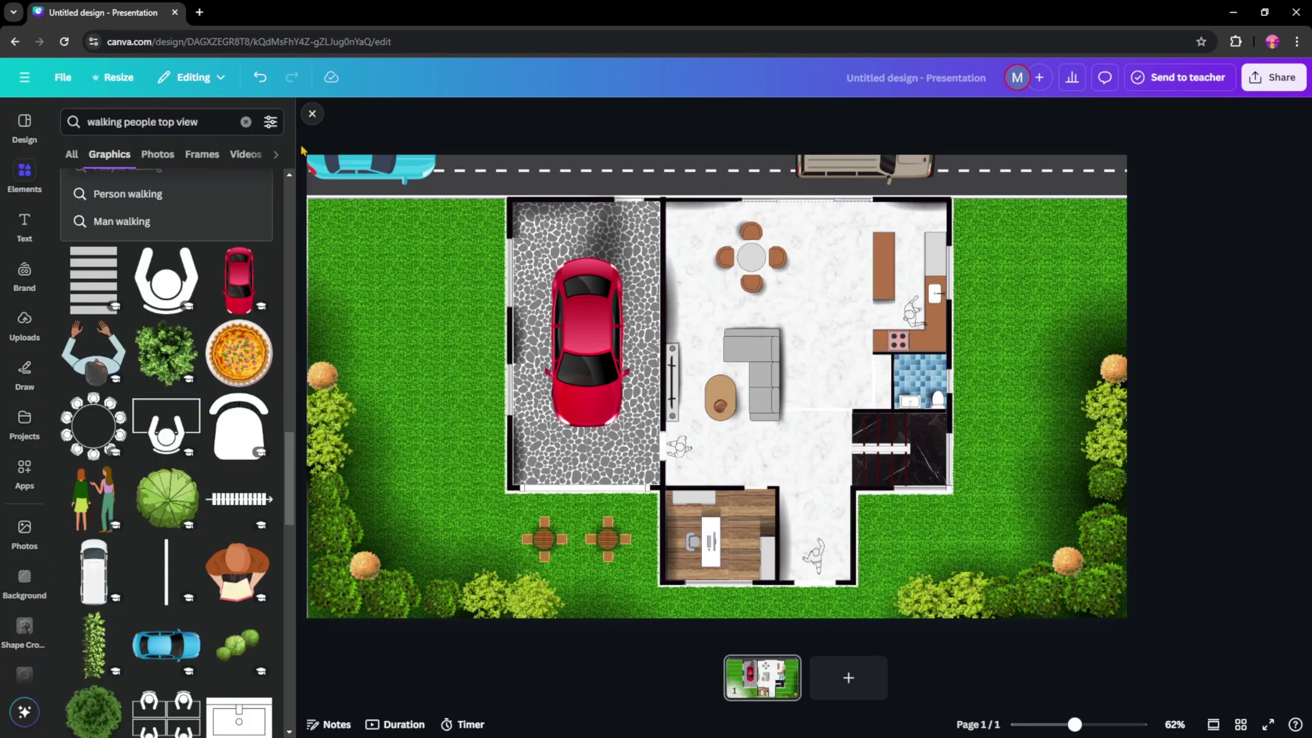
Select every element on the page and open the animation options for the selected elements.
{"action": "left_click_drag", "start_coordinate": [302, 150], "coordinate": [1189, 629]}
{"action": "left_click", "coordinate": [804, 116]}
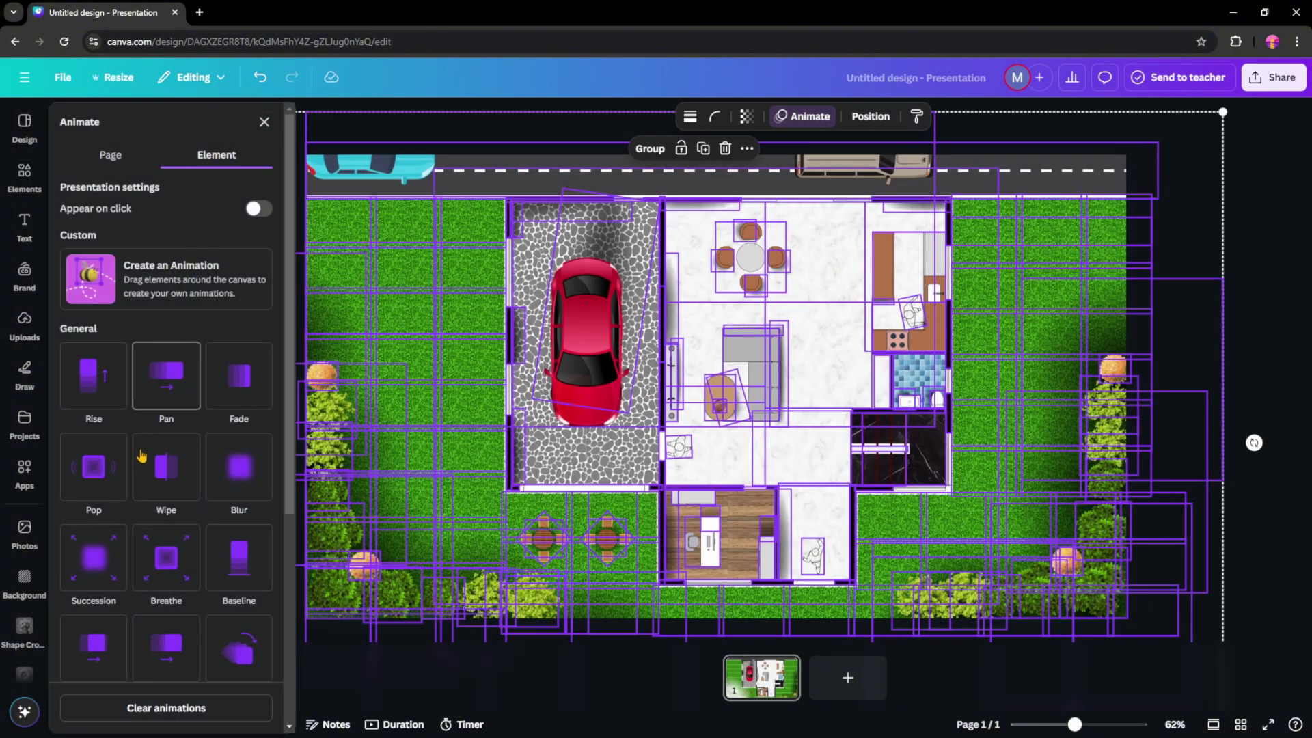
{"action": "scroll", "coordinate": [164, 410], "scroll_direction": "down", "scroll_amount": 3}
{"action": "scroll", "coordinate": [179, 557], "scroll_direction": "up", "scroll_amount": 2}
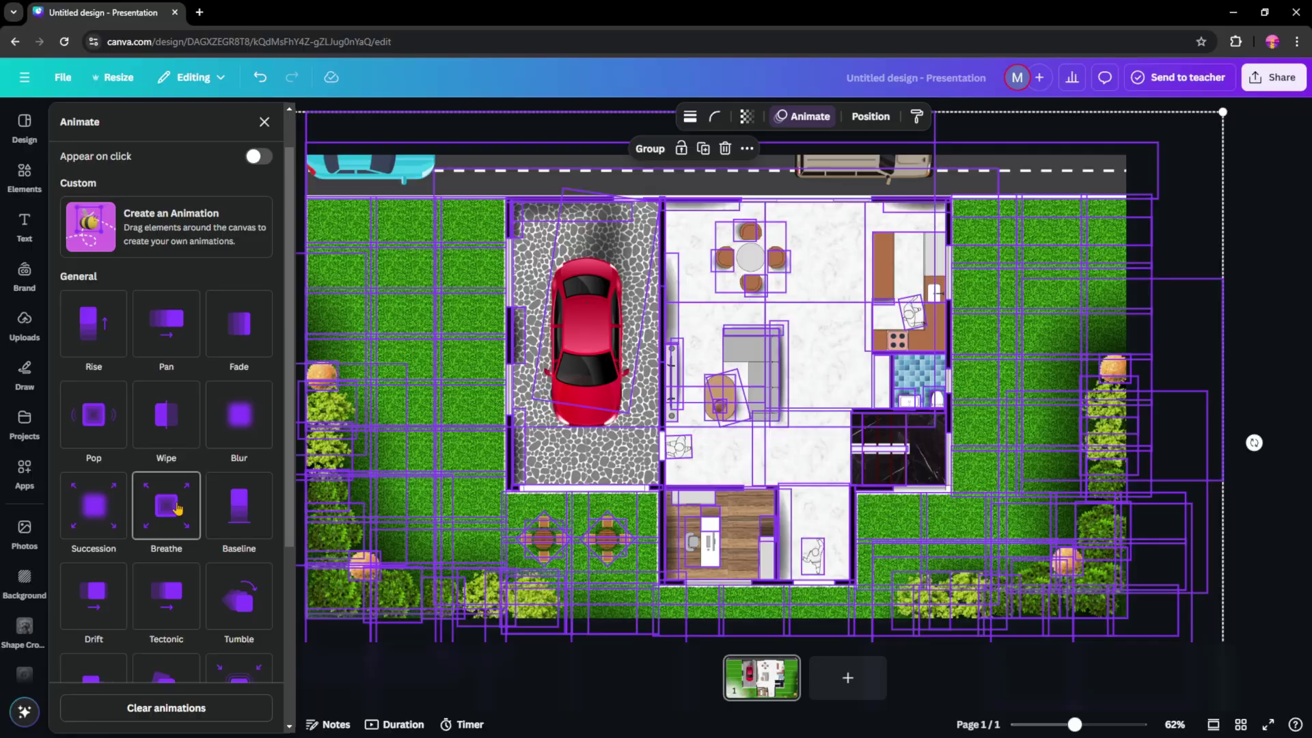